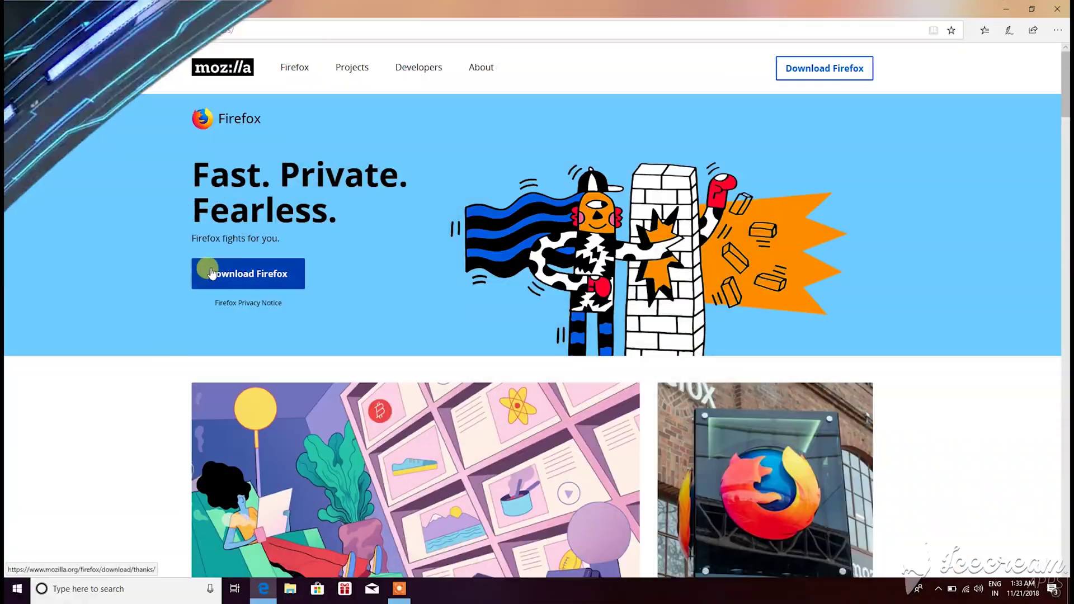
Step: Download the Firefox installer from mozilla.org in Edge and run it
click(262, 274)
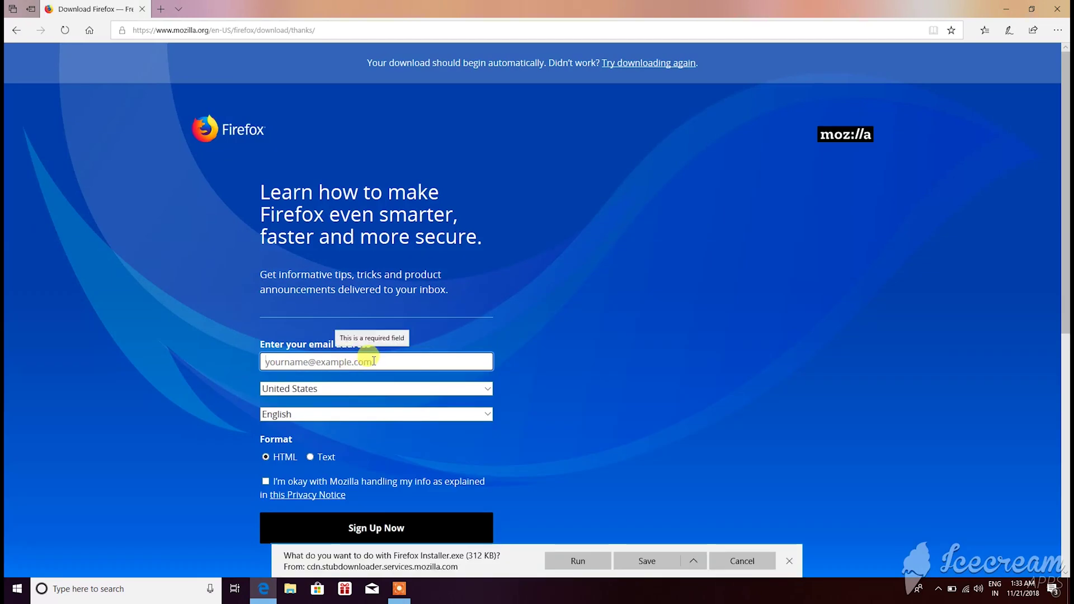
click(629, 556)
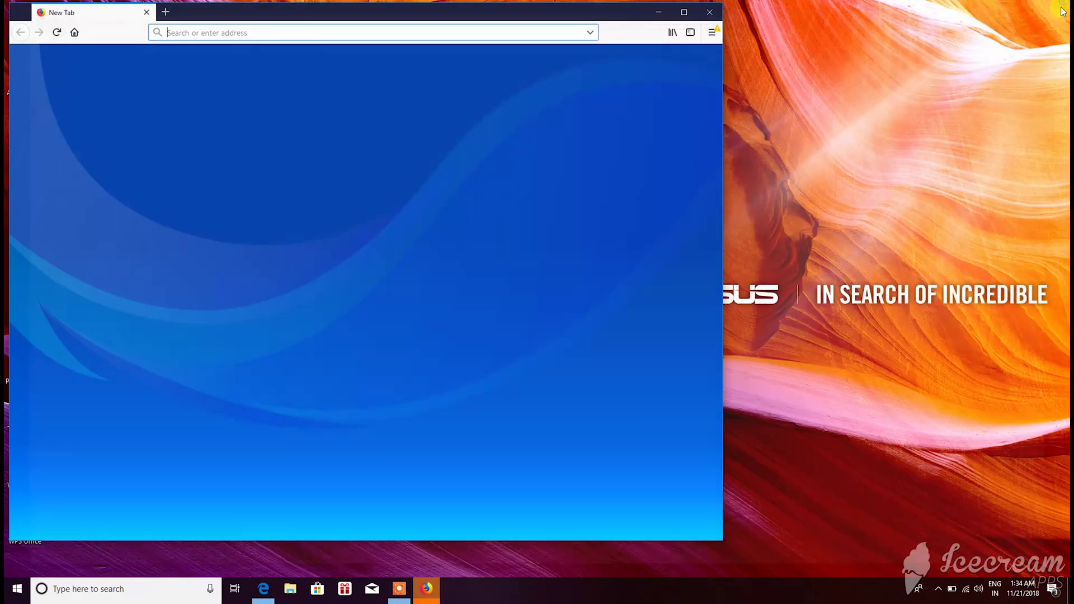
Step: Maximize Firefox, skip the Sync sign-in, then glance through and close the Add-ons pages
click(687, 11)
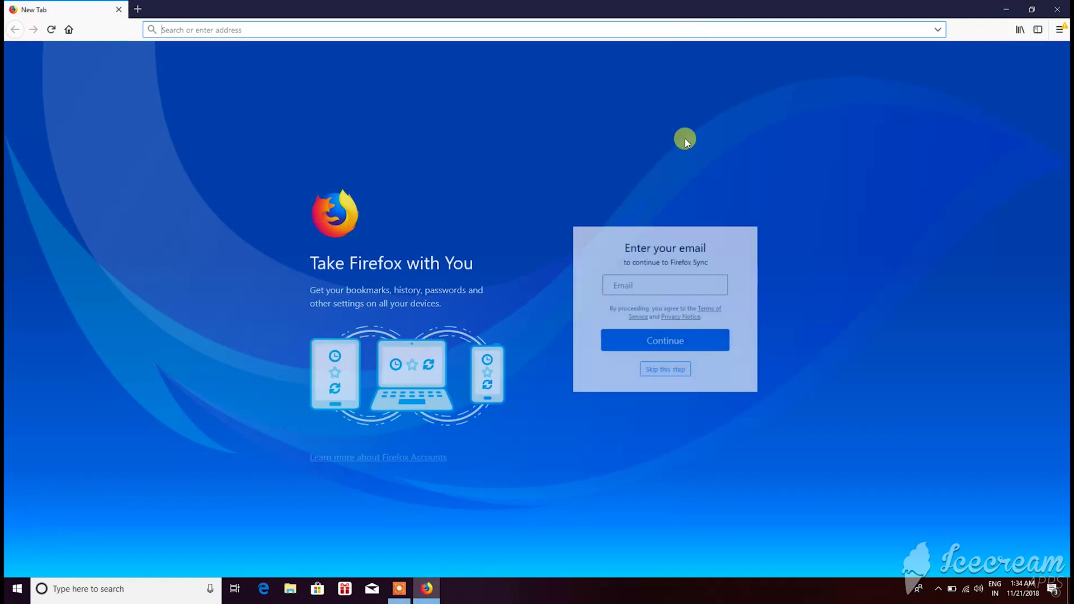
click(667, 374)
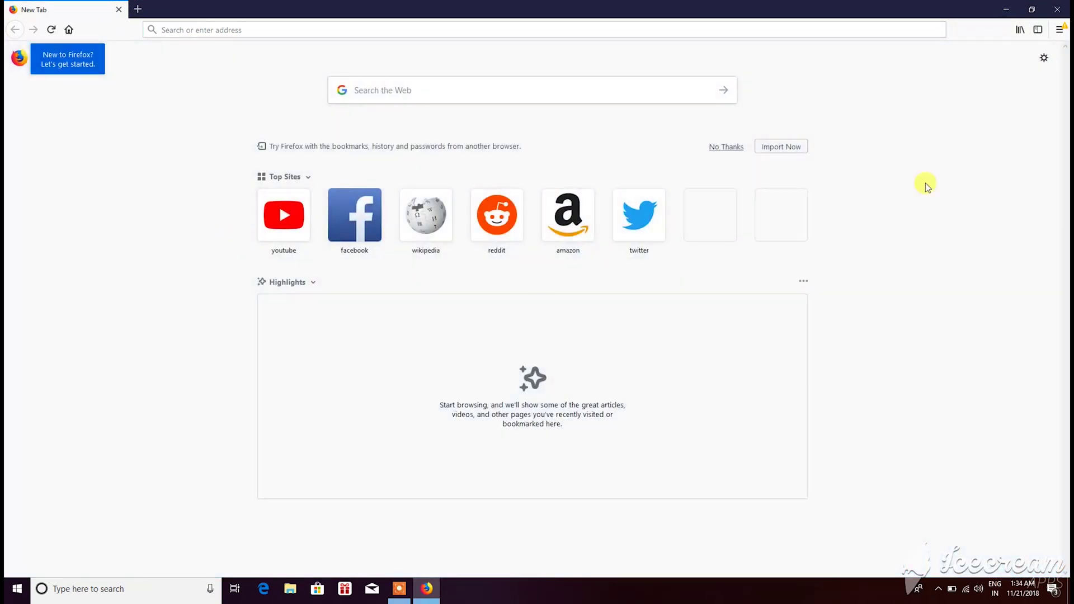
click(1060, 30)
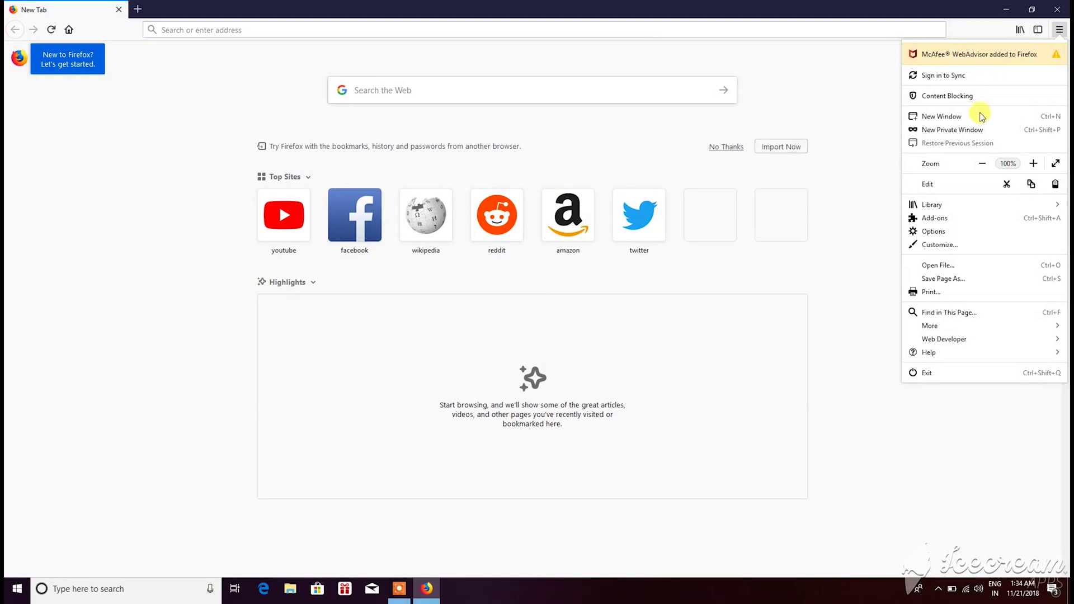
click(931, 218)
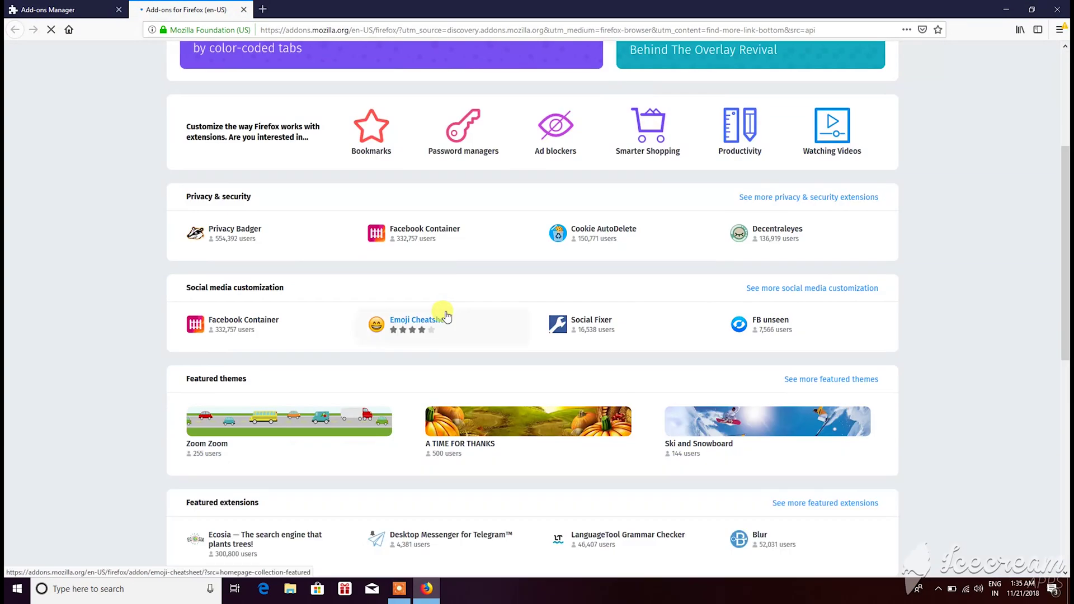
scroll(904, 327, down, 6)
scroll(917, 331, down, 3)
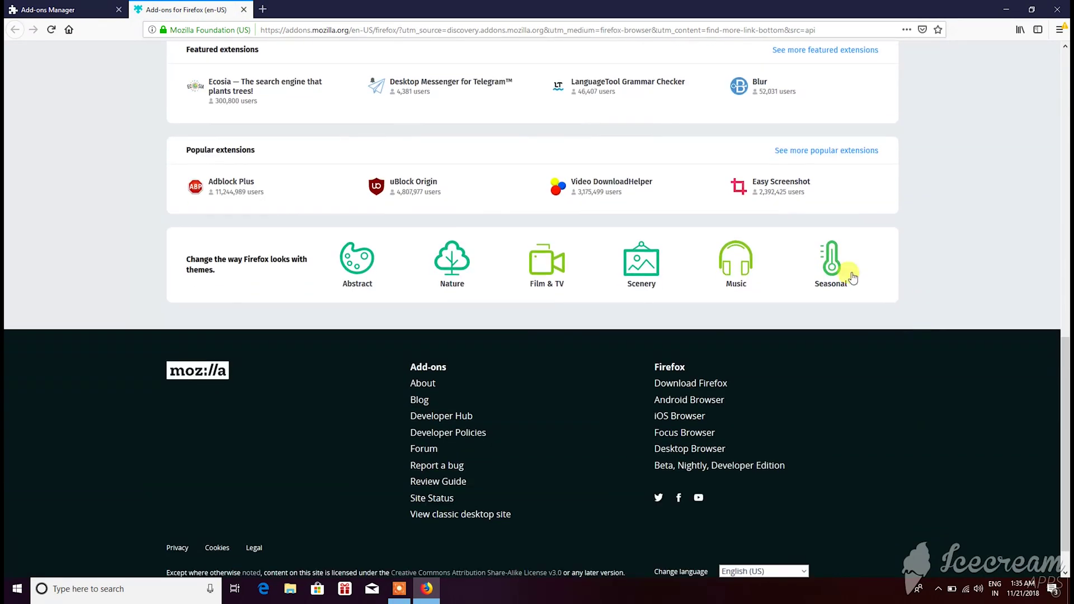
click(245, 10)
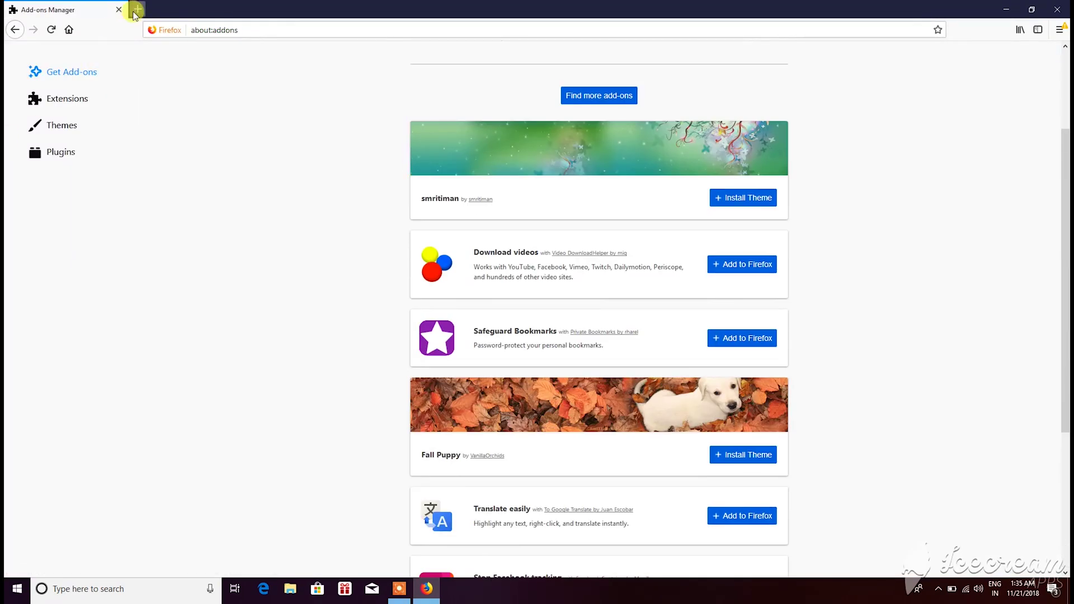
click(119, 10)
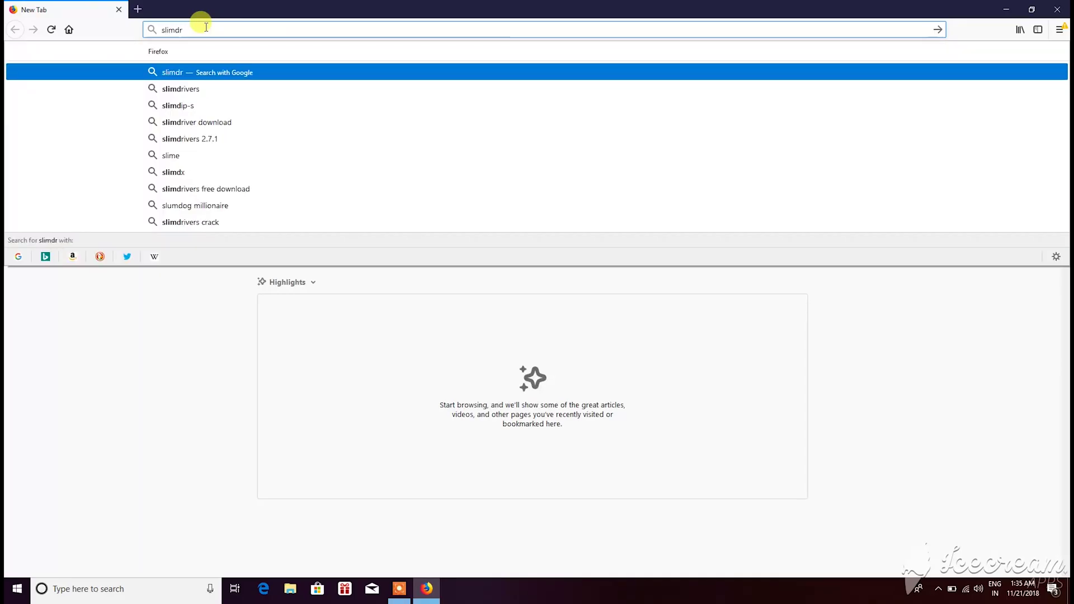
Step: Search for 'slimdrivers' to get the SlimDrivers installer from FileHippo
text(ivers)
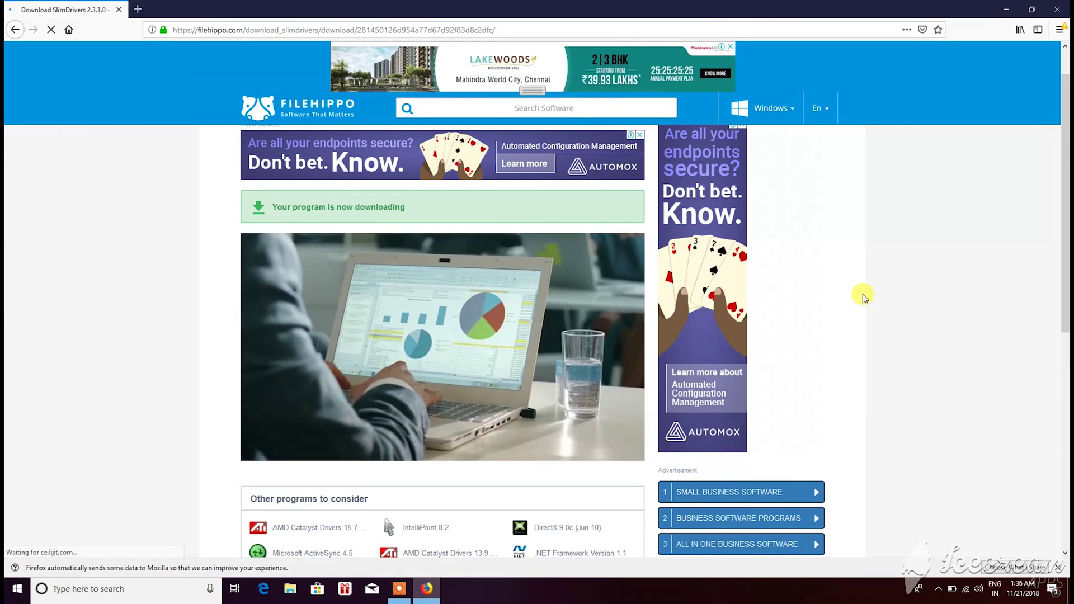
click(1058, 30)
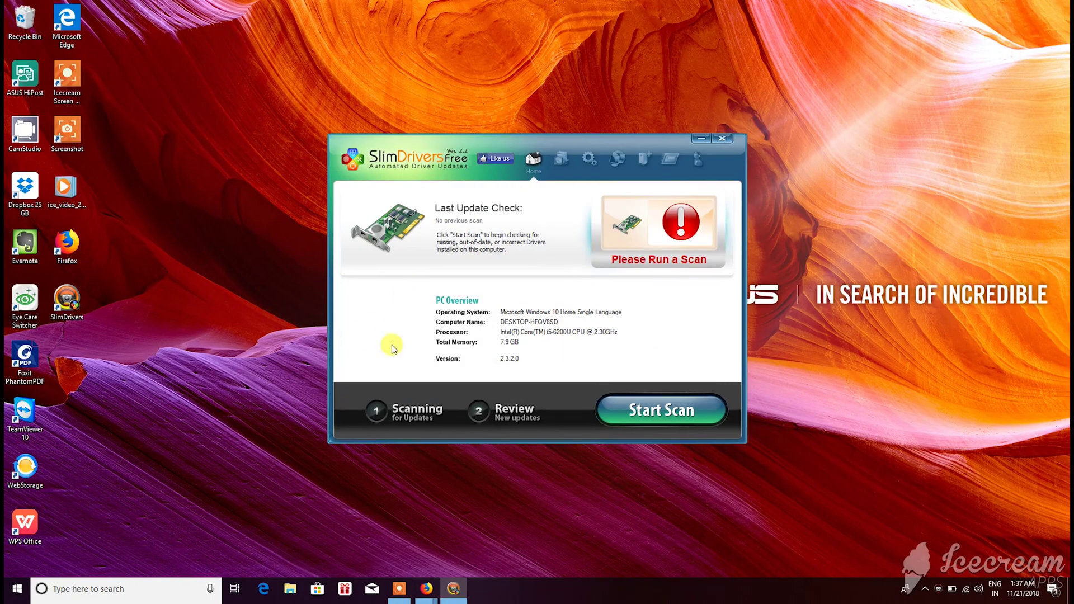
Step: Scan for outdated drivers, then download and install the NVIDIA GeForce graphics driver update
click(637, 413)
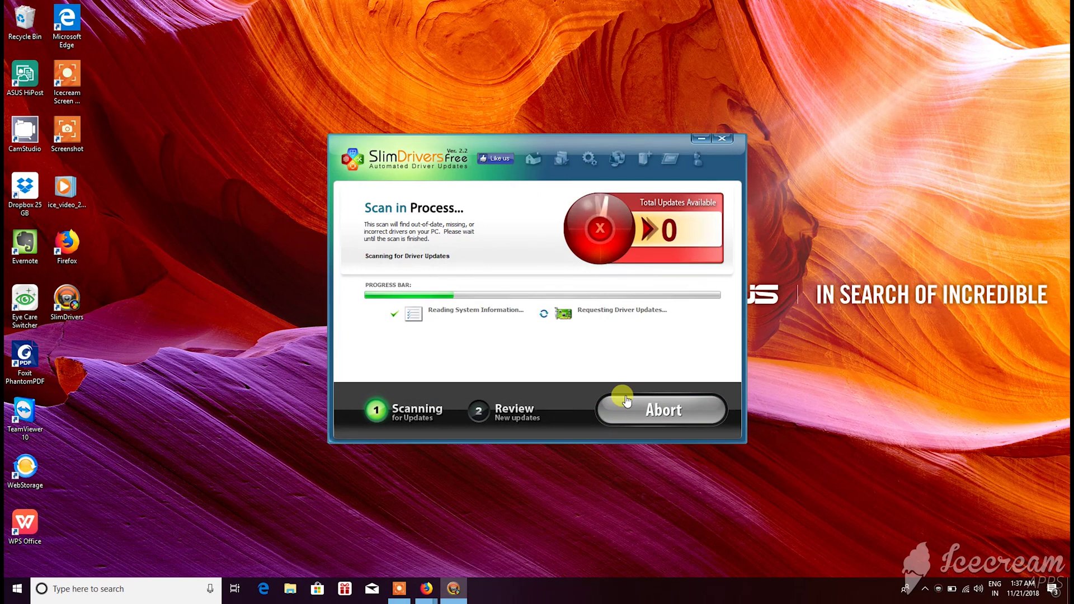
scroll(551, 351, down, 1)
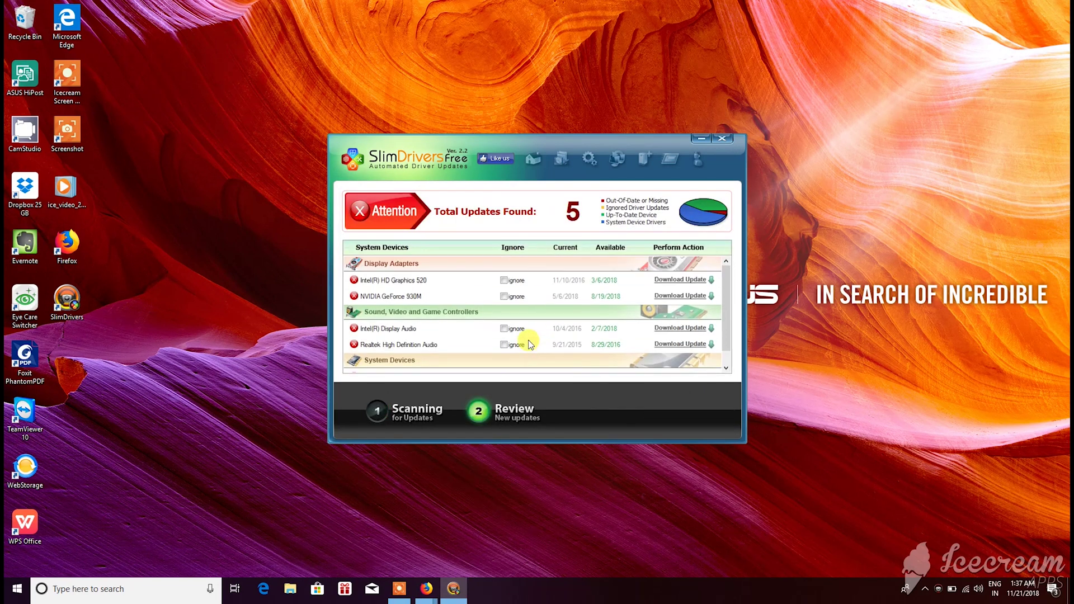
scroll(590, 333, up, 1)
click(671, 284)
click(615, 340)
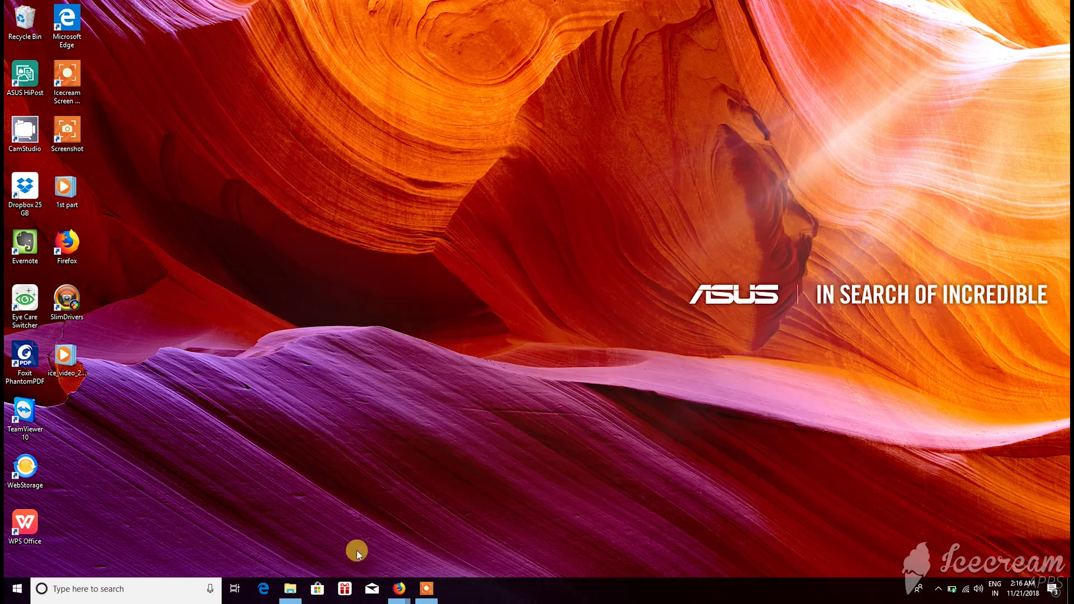
Step: Save the 64-bit 7-Zip 18.05 installer (7z1805-x64.exe) from the official 7-zip.org site
mouse_move(398, 588)
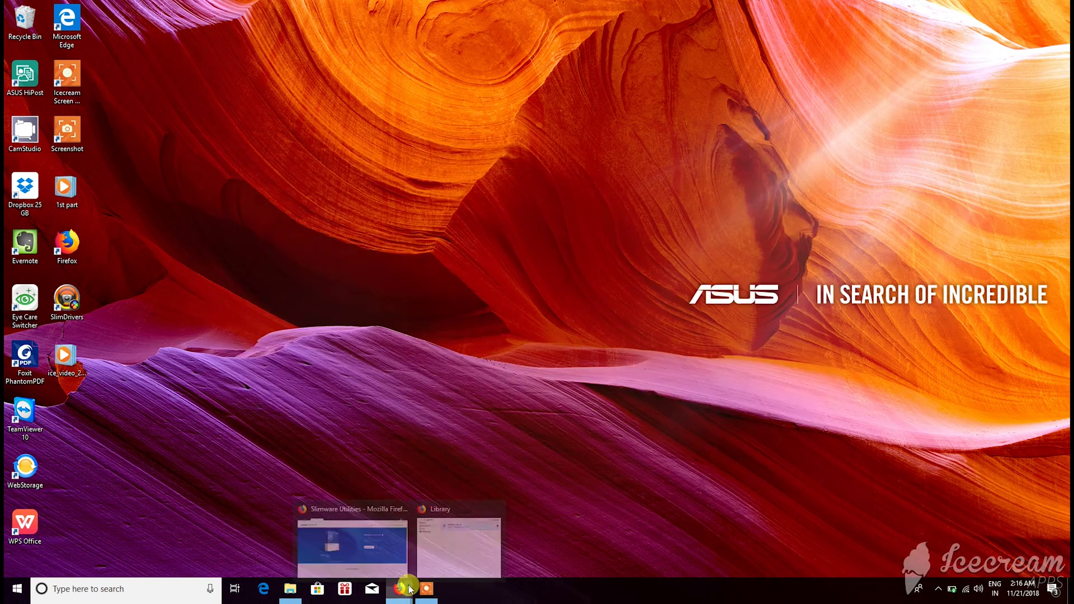
click(391, 535)
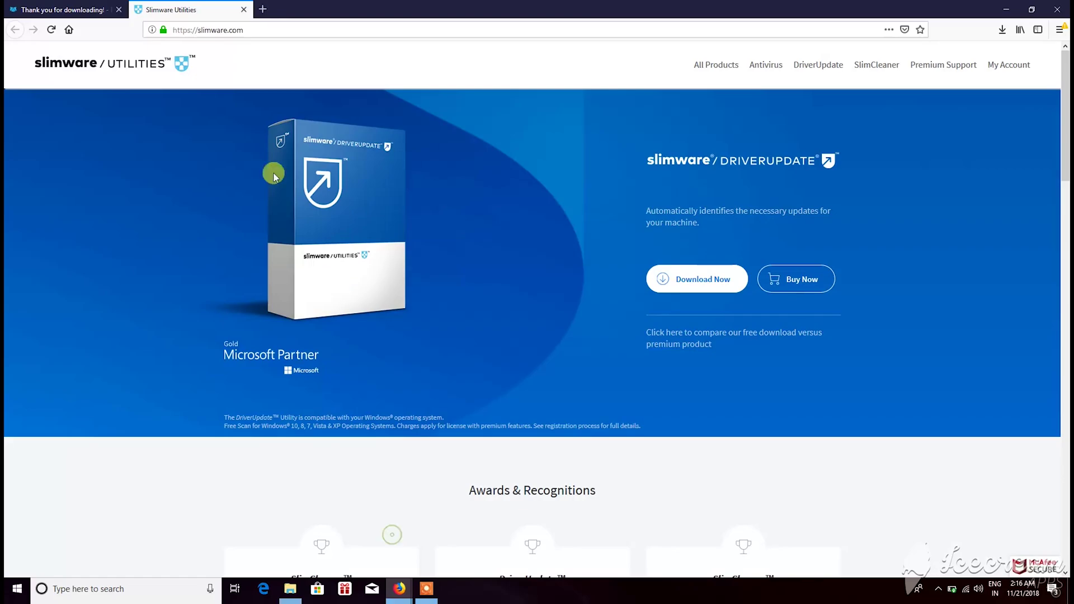
click(266, 10)
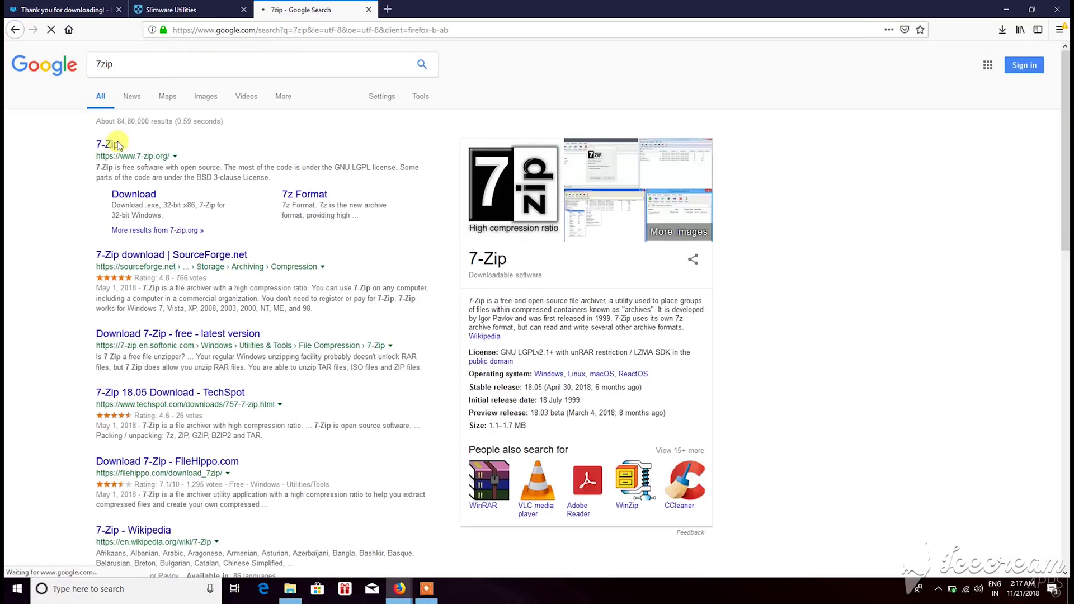
click(118, 146)
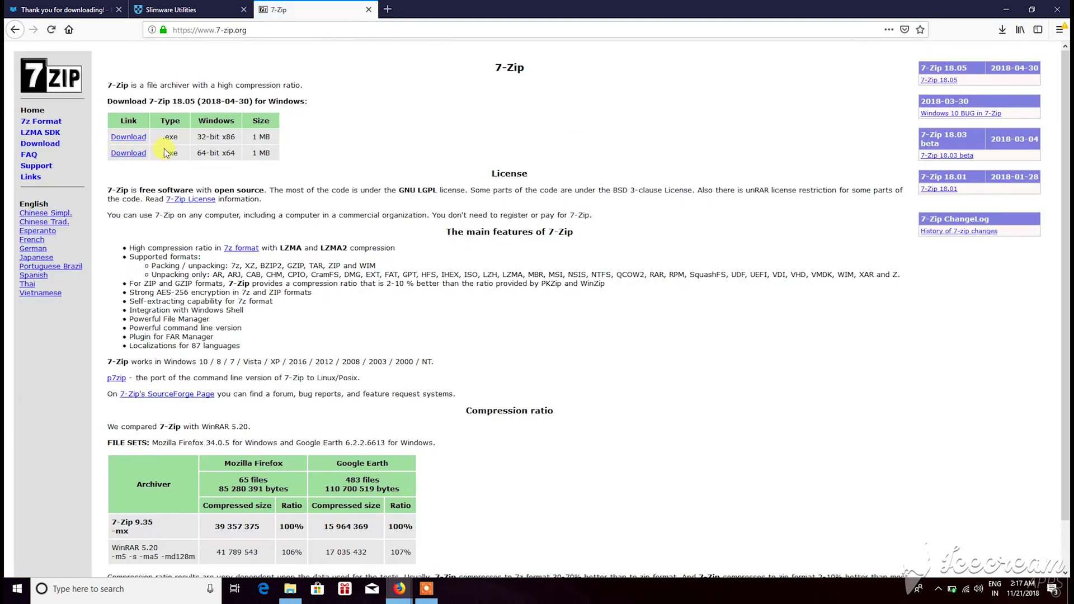
click(137, 152)
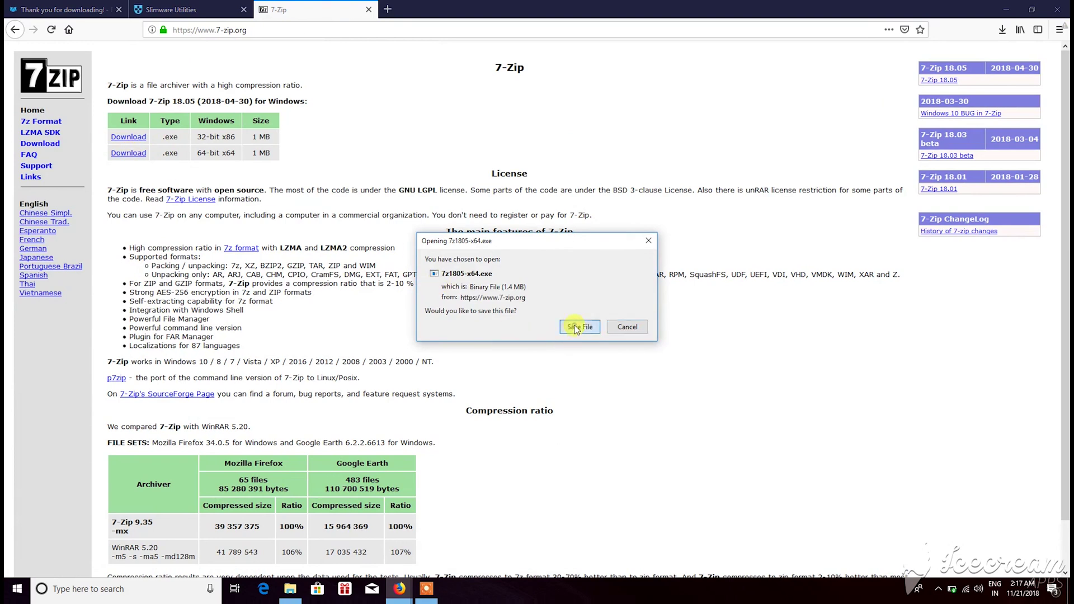
click(576, 328)
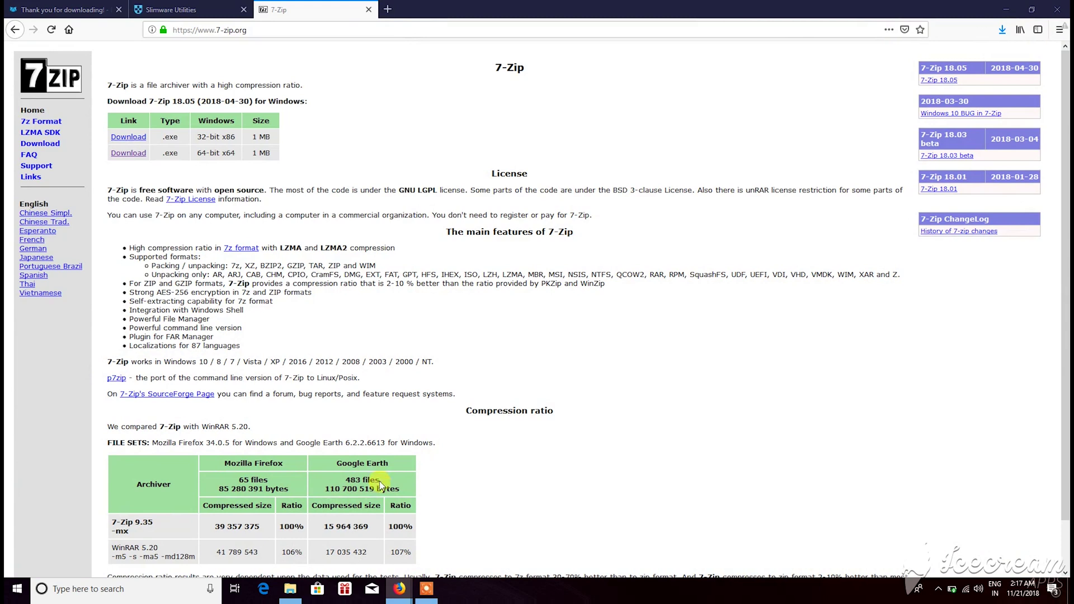
Step: Run the 7-Zip installer to completion and close the setup and Downloads library windows
click(524, 332)
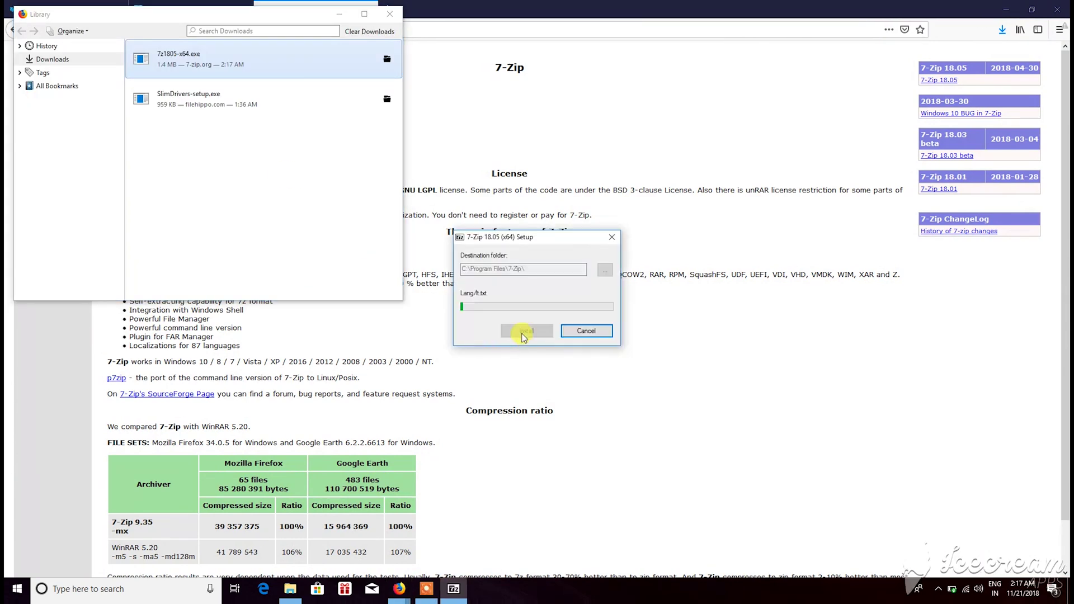
click(526, 330)
click(389, 13)
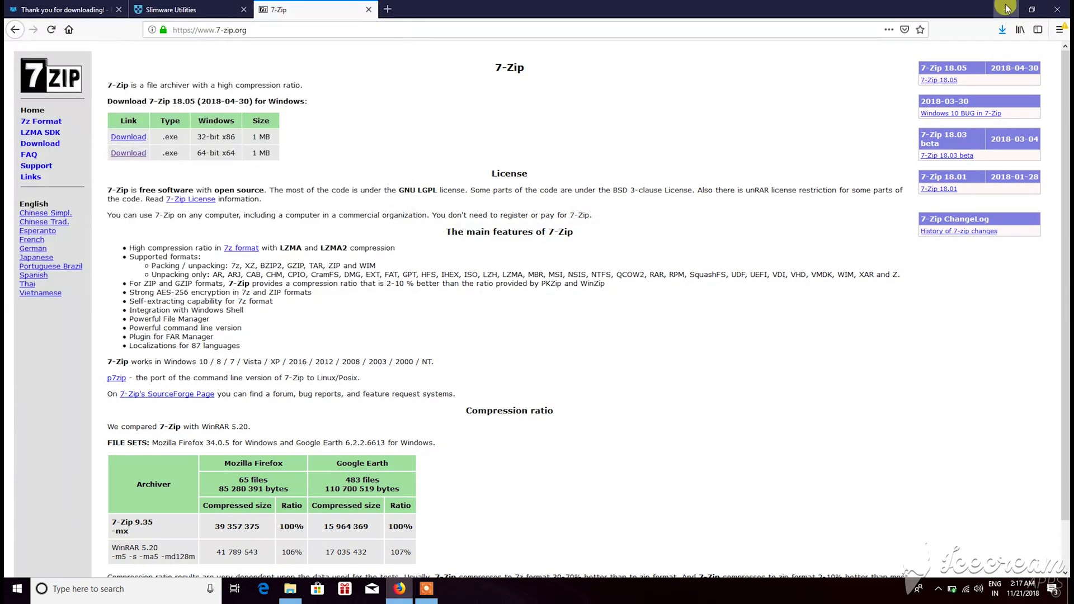
click(1006, 10)
Step: Launch 7-Zip File Manager via Windows search for '7zip', close it, and restore Firefox
click(111, 589)
text(7zip)
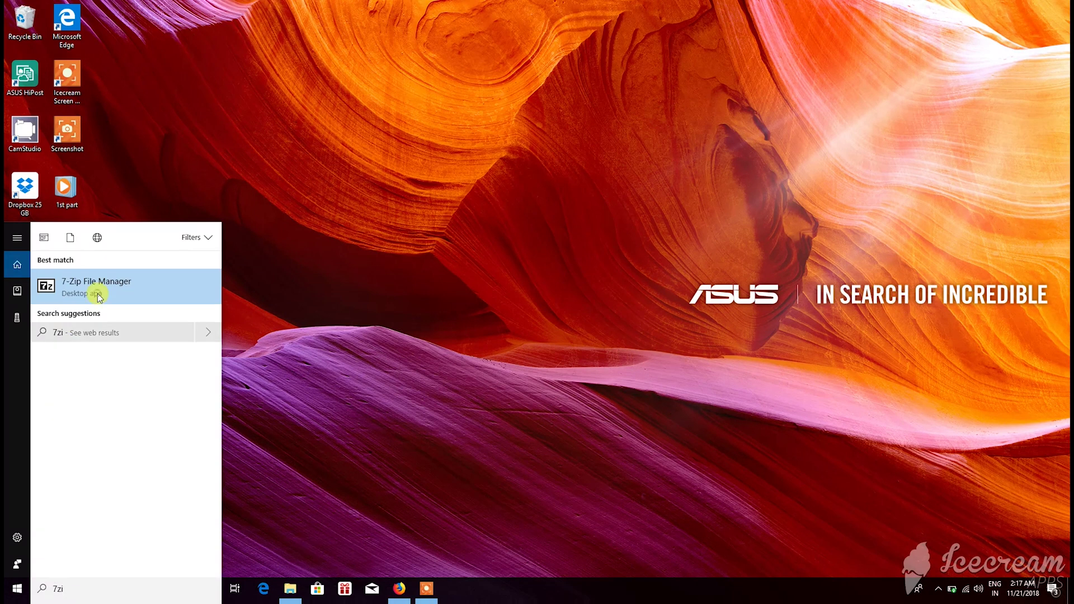
click(97, 291)
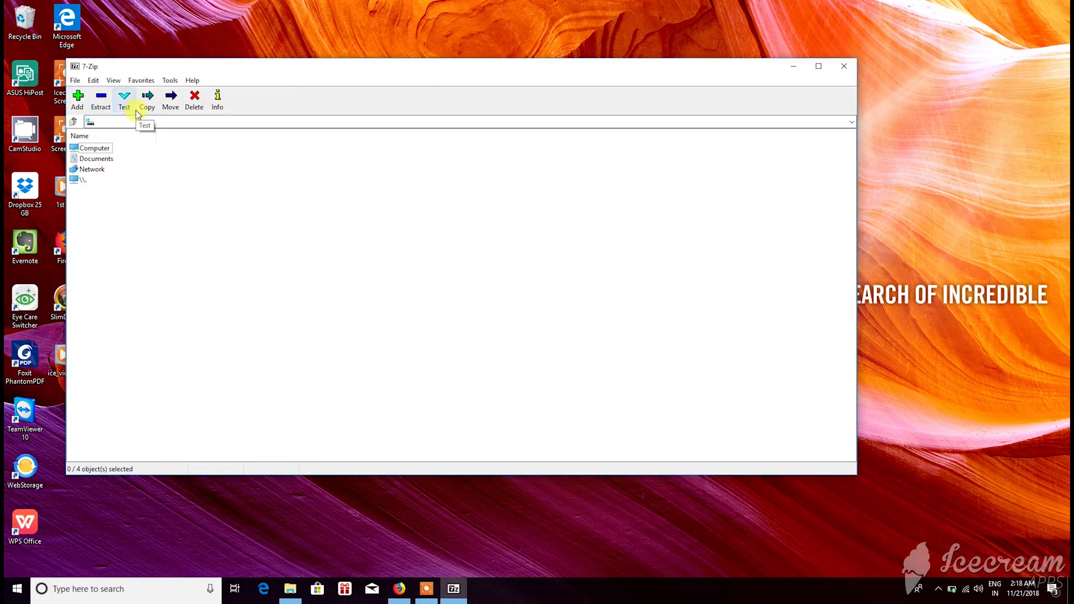
click(843, 67)
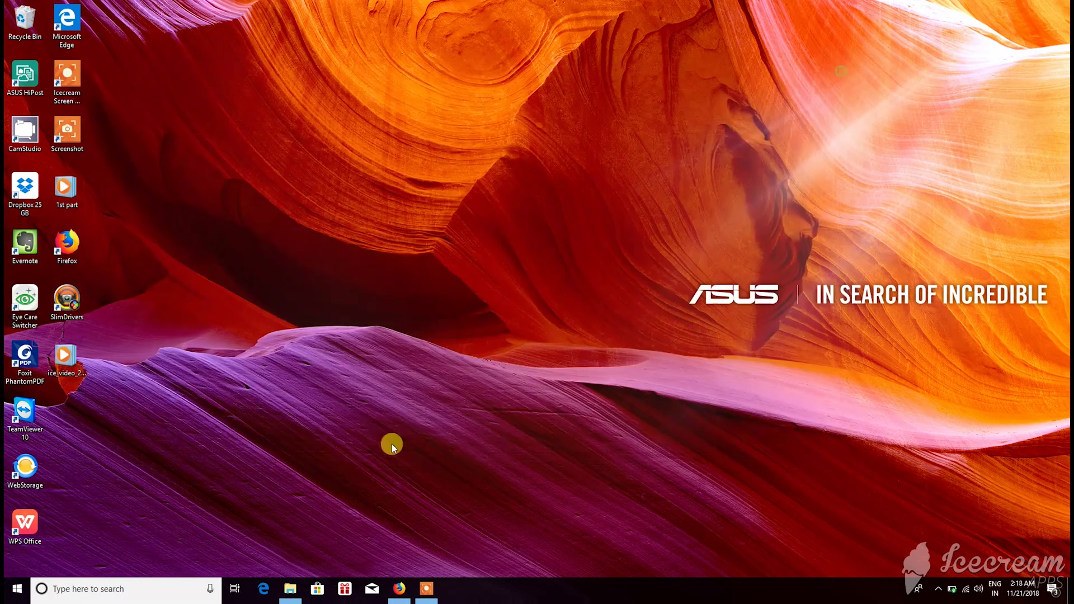
click(399, 588)
click(427, 588)
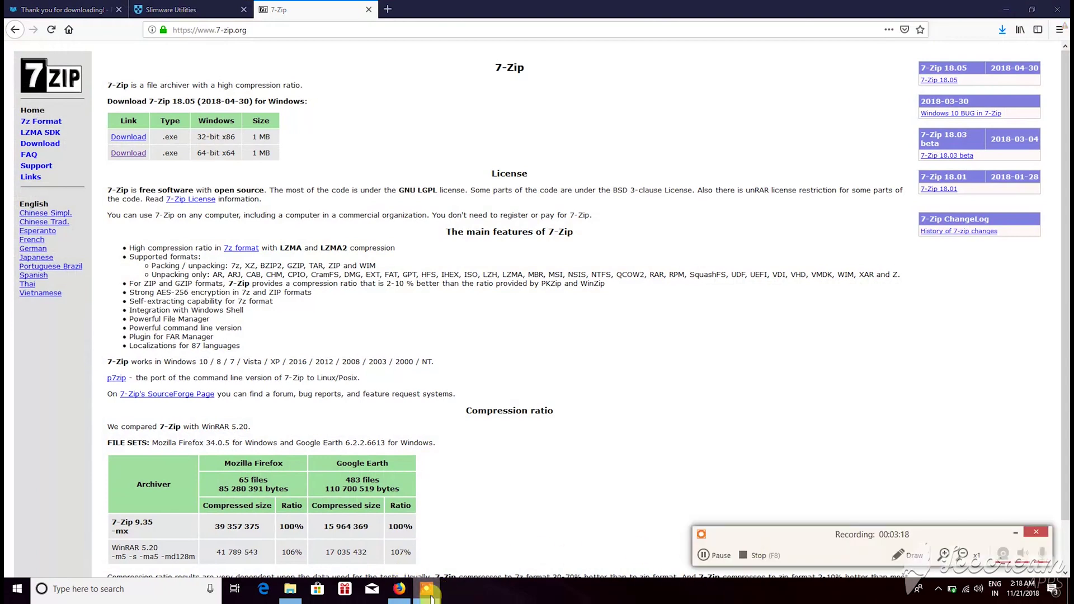
Step: In a new tab, search for 'fastone image' to find FastStone Image Viewer
click(388, 11)
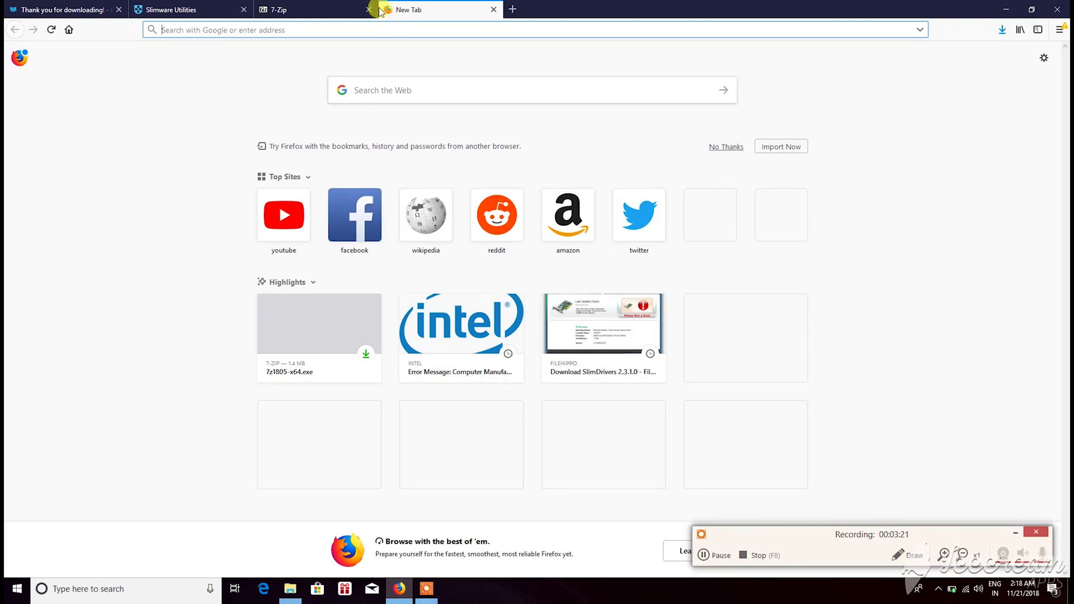
text(fast)
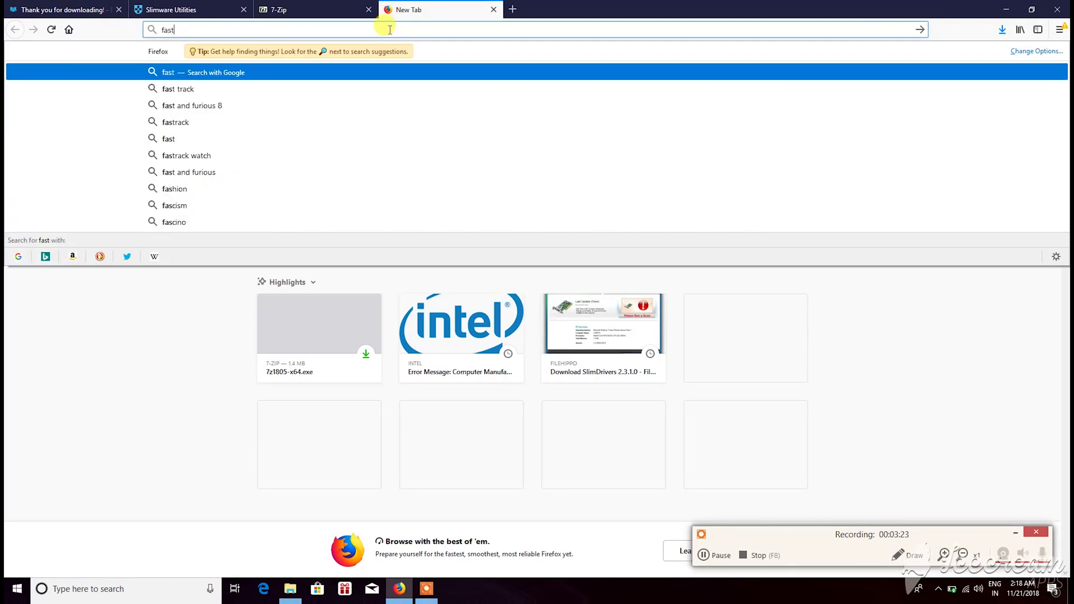
text(one)
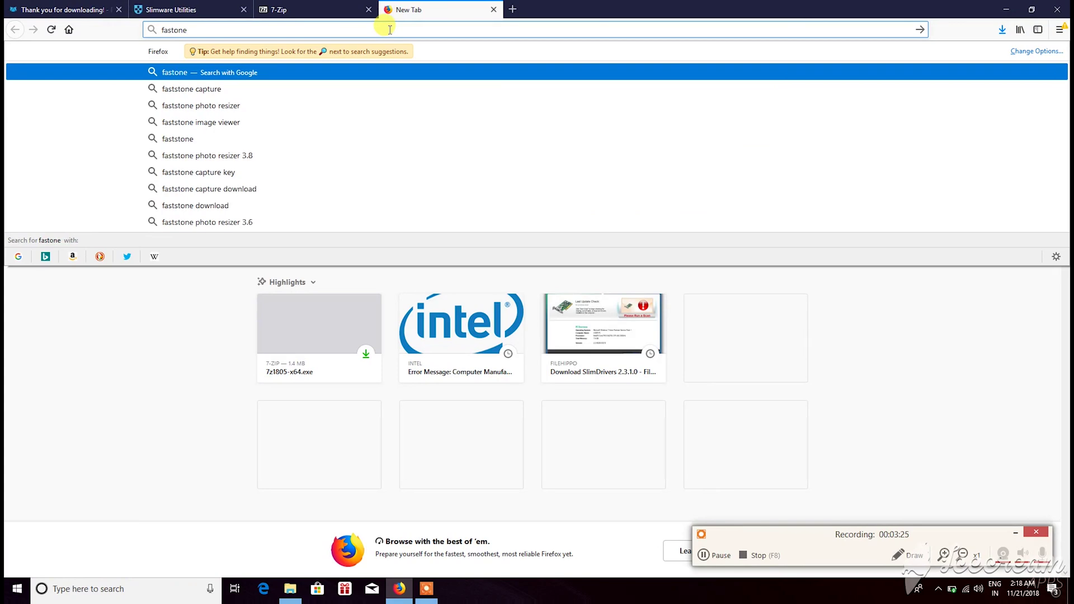
text( image)
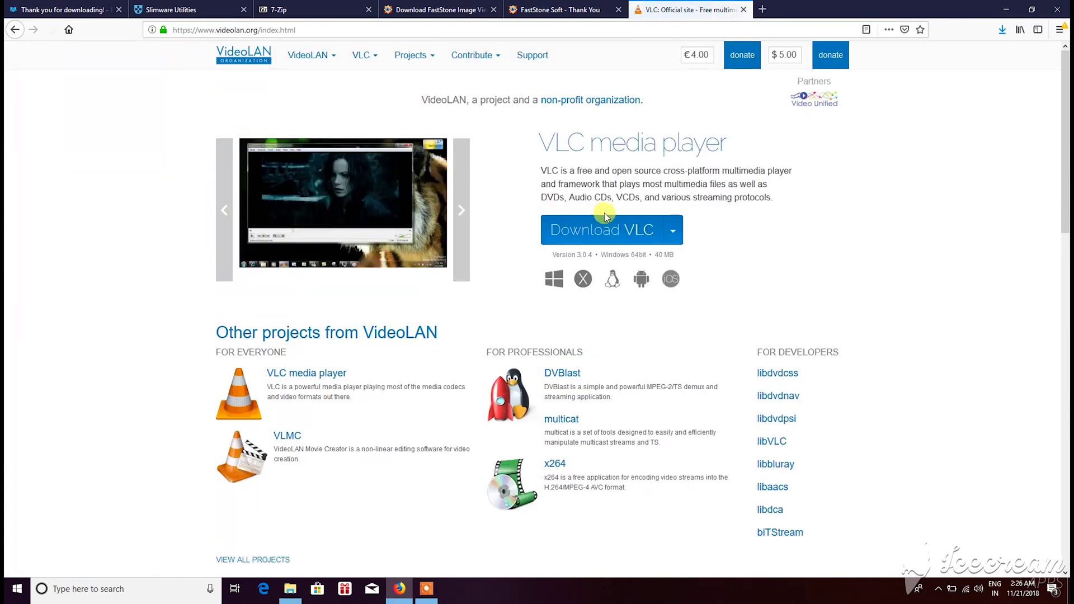
Step: Download VLC 3.0.4 and save vlc-3.0.4-win64.exe to disk
click(628, 231)
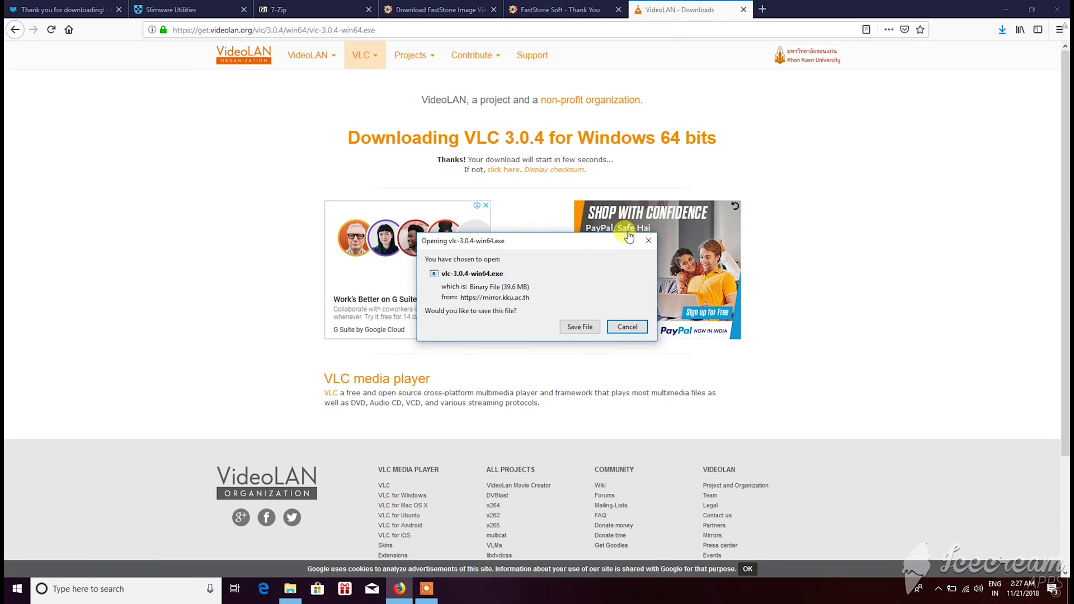
click(580, 327)
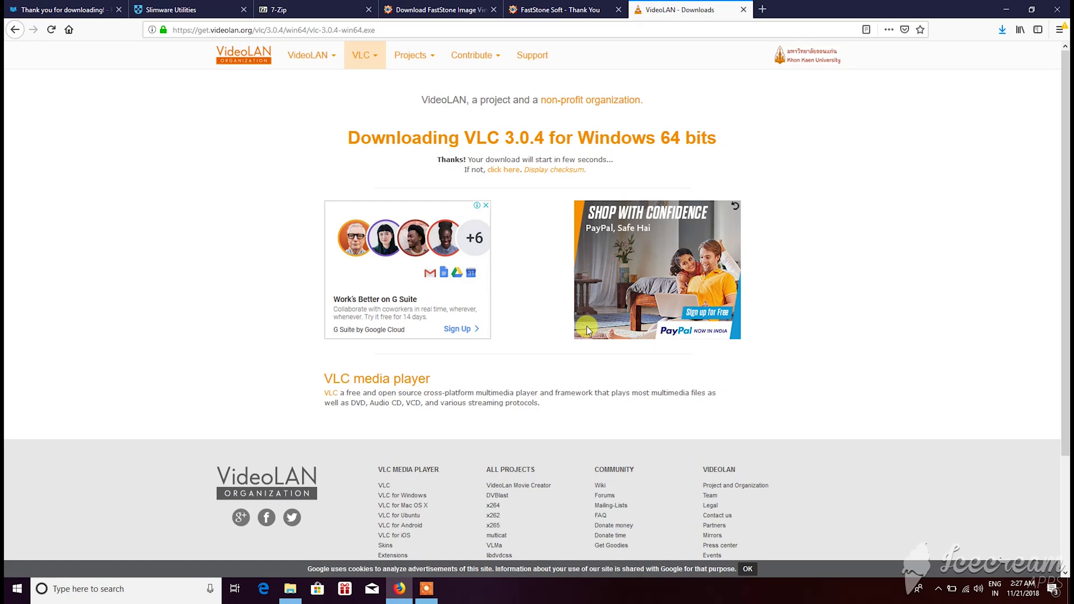
Step: Run vlc-3.0.4-win64 from the Downloads folder and install VLC to the default location
click(290, 588)
click(259, 249)
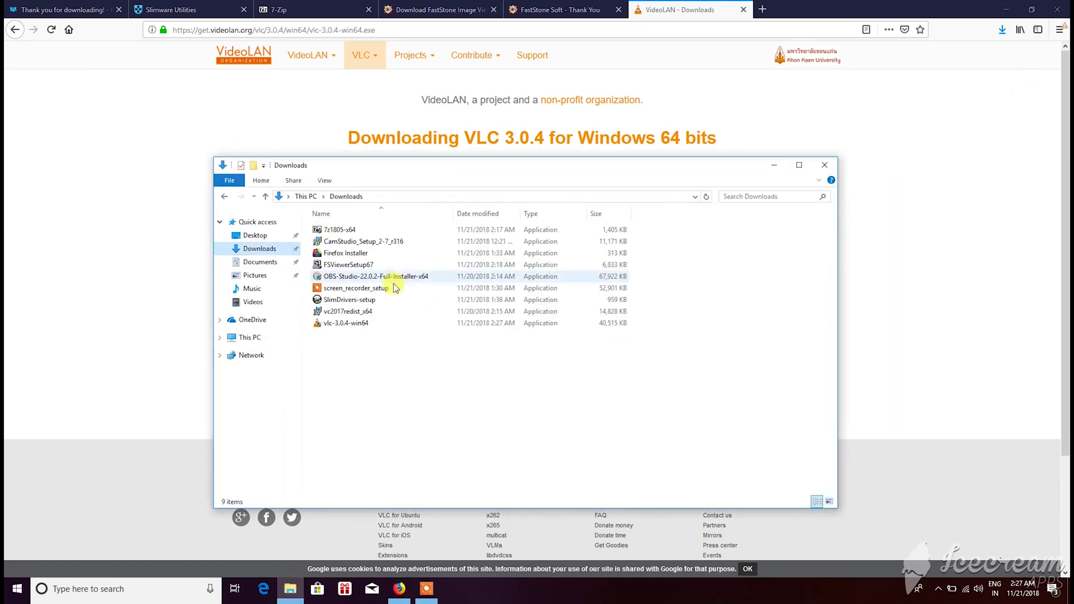
double_click(345, 323)
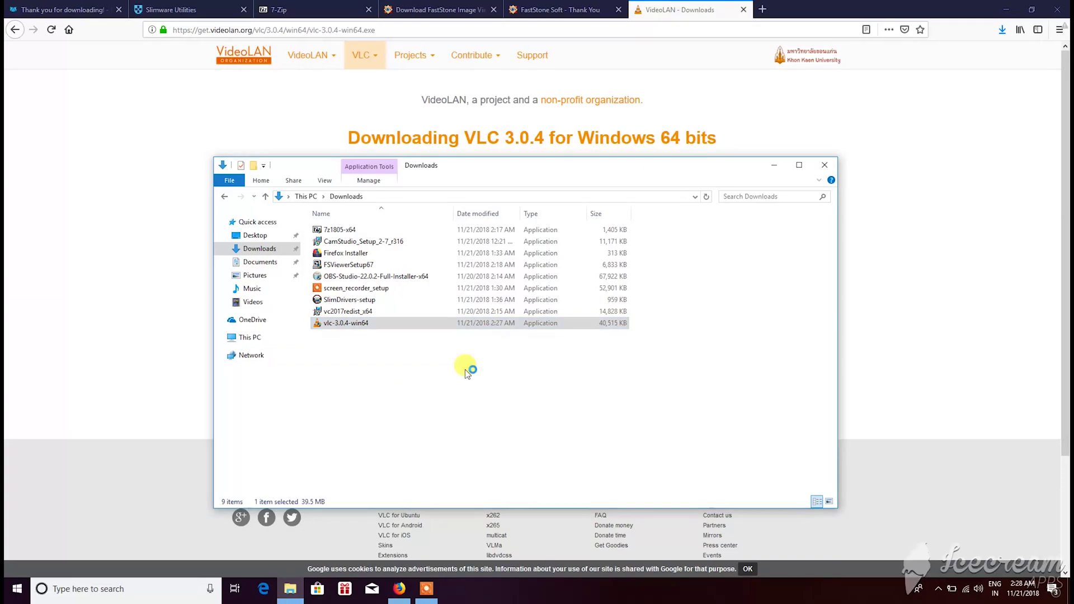
click(540, 319)
click(597, 383)
click(596, 383)
click(596, 383)
click(597, 383)
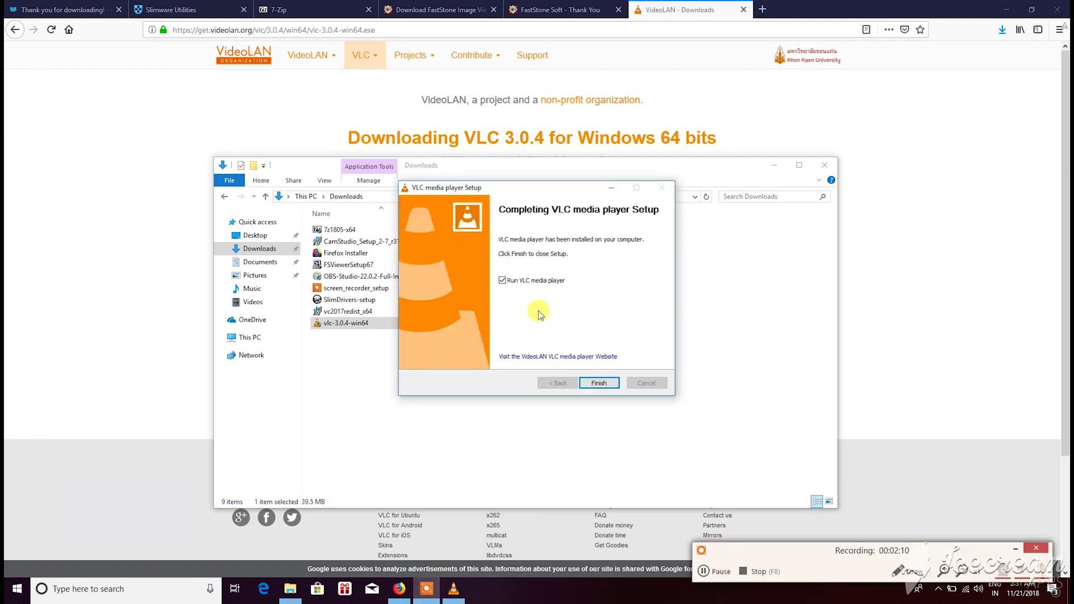
Step: Finish VLC setup, accept its privacy policy, and quit the player from its right-click menu
click(597, 383)
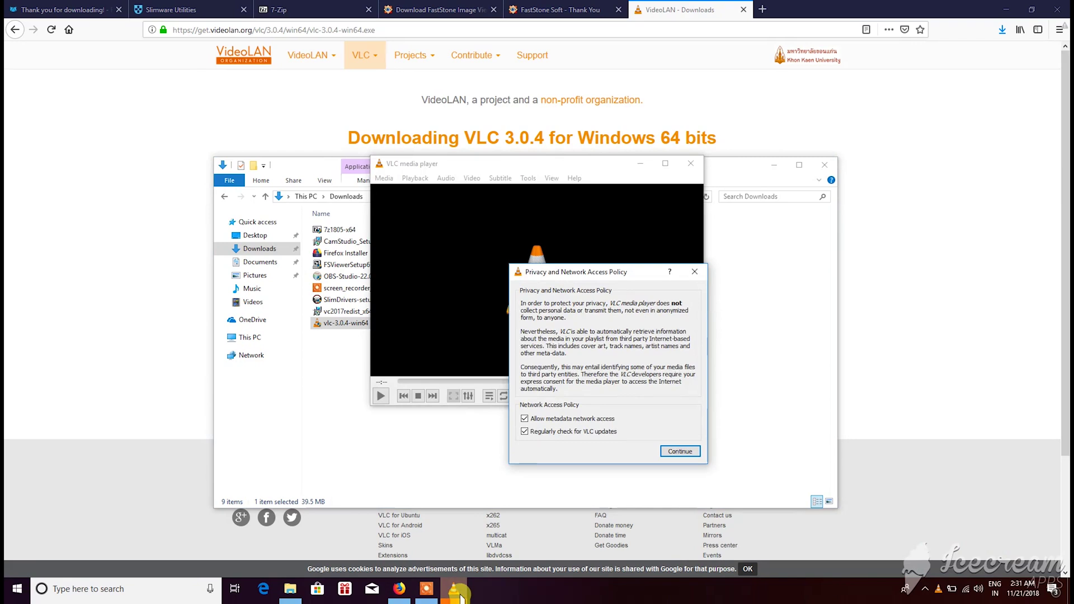
click(680, 451)
click(665, 164)
right_click(484, 263)
mouse_move(566, 336)
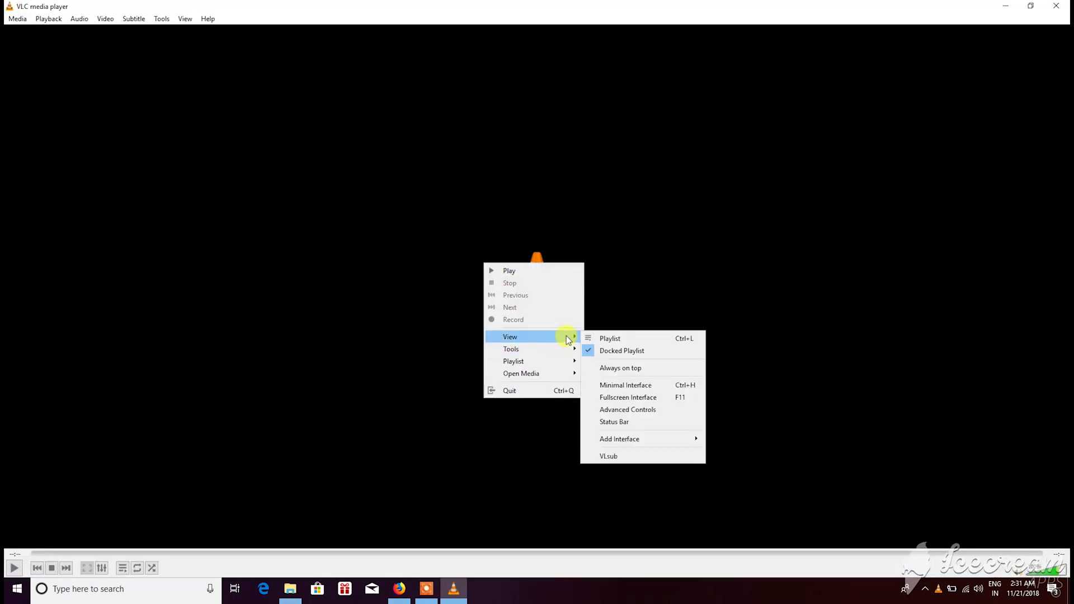
click(510, 391)
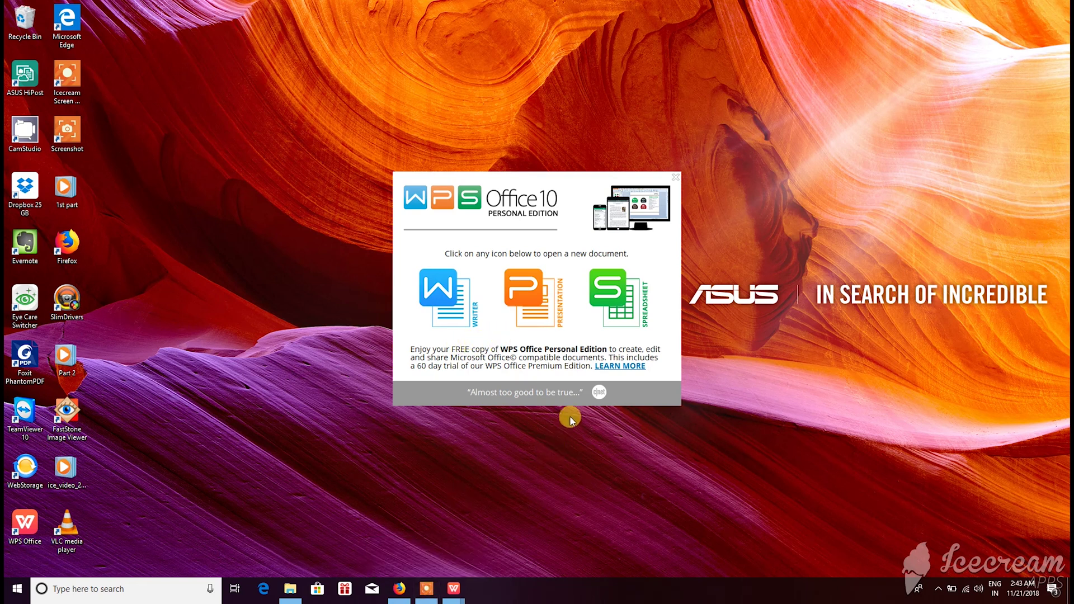
Step: Start a new WPS spreadsheet, accept the WPS licence agreement, and adjust the Spreadsheets window
click(620, 303)
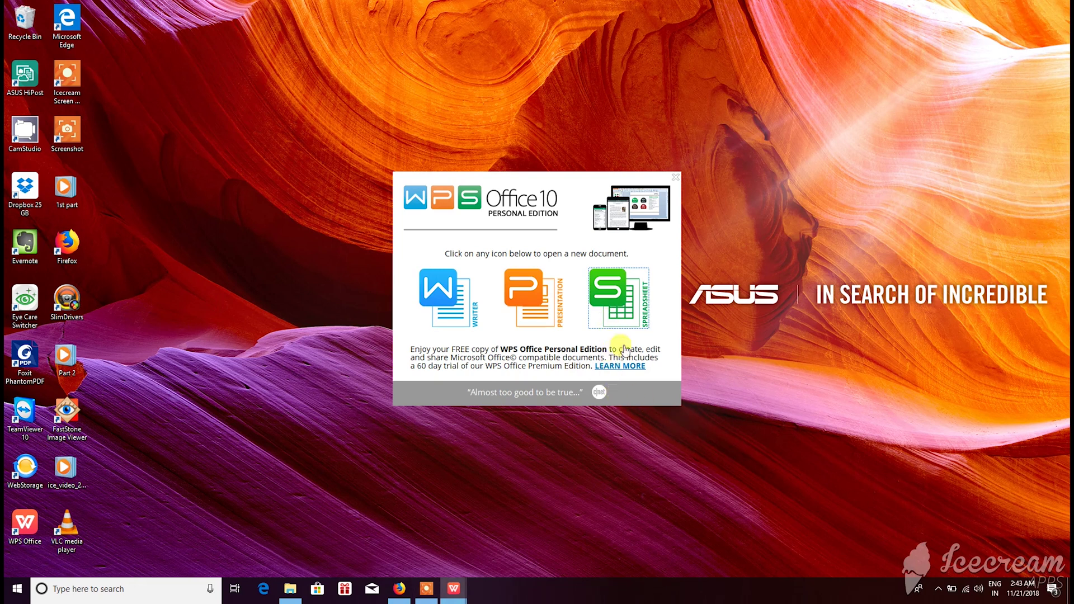
click(612, 303)
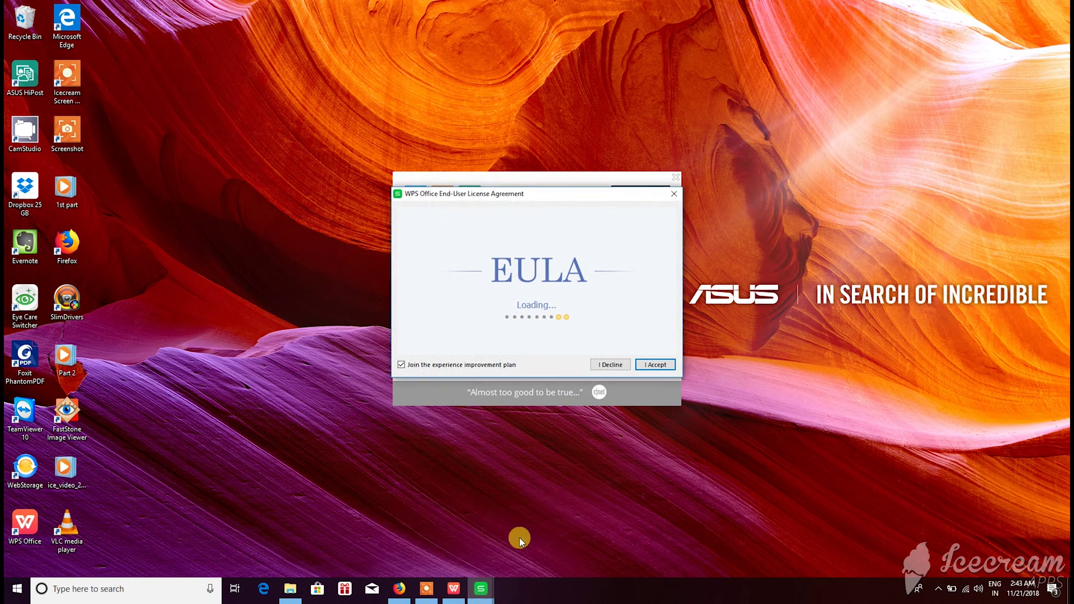
click(655, 365)
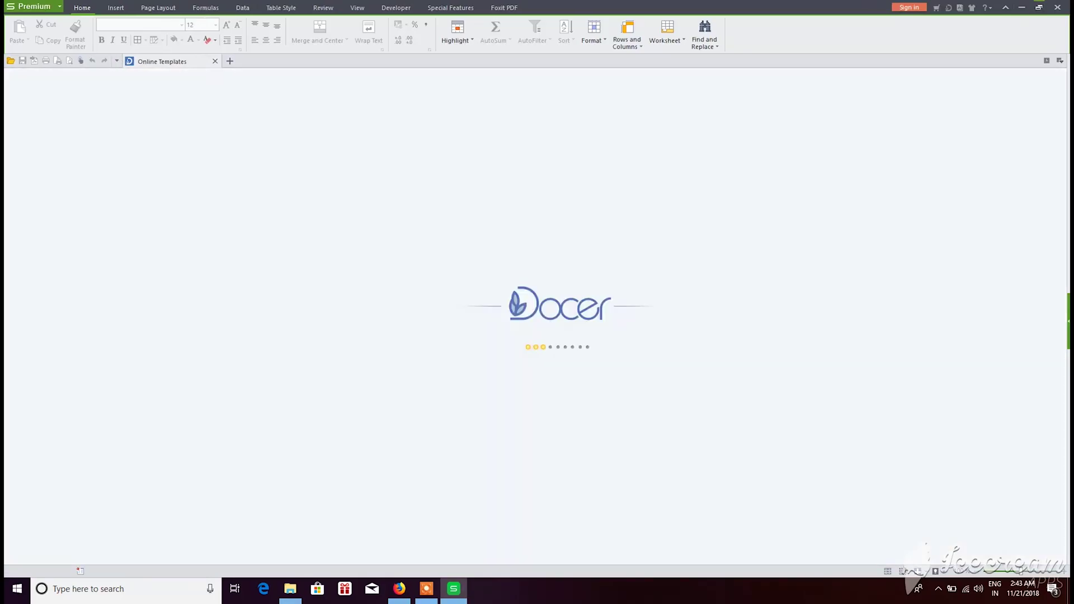
click(1056, 5)
Step: Close Spreadsheets and open the Psiphon download page in a new Firefox tab
click(836, 154)
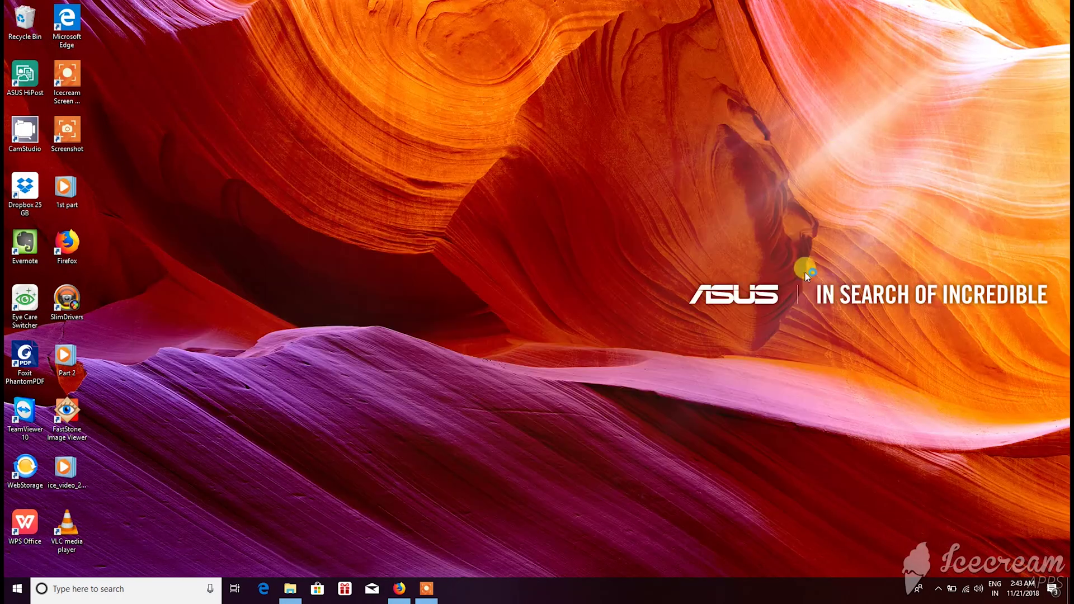
click(399, 589)
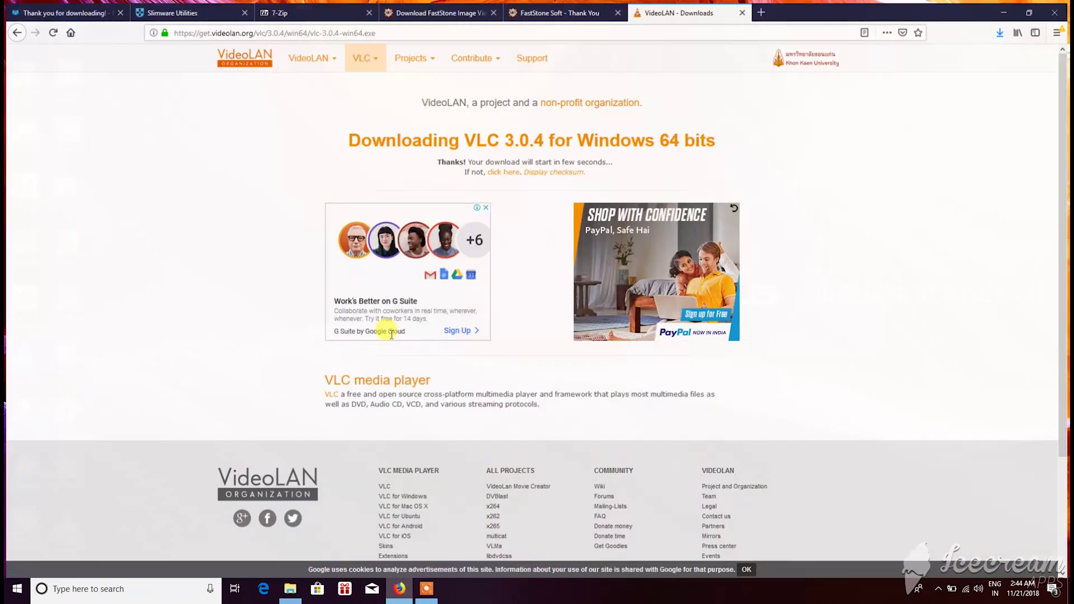
click(762, 9)
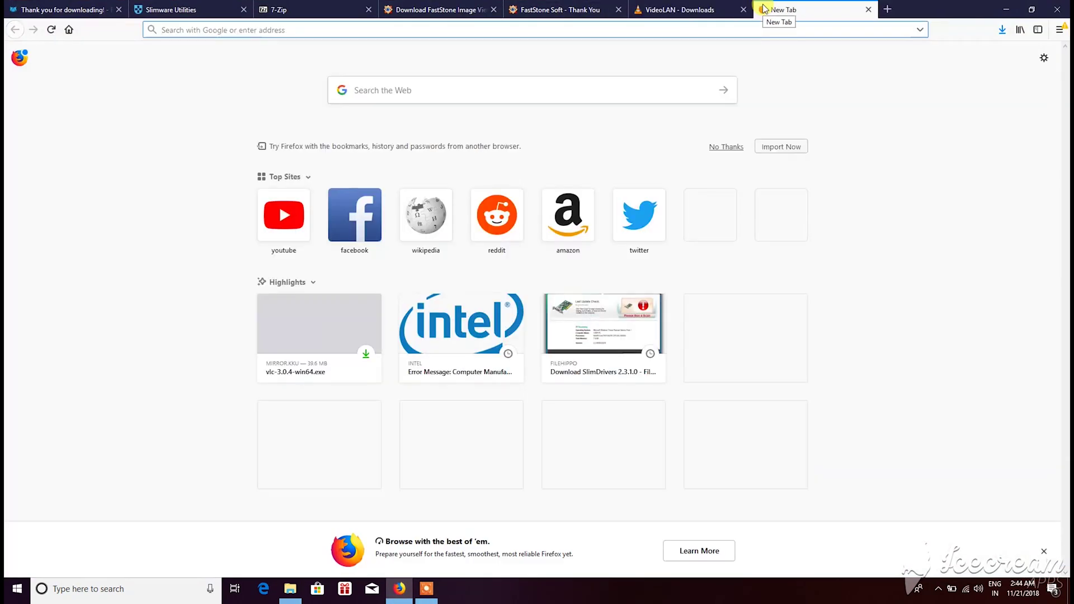
text(gpdplus)
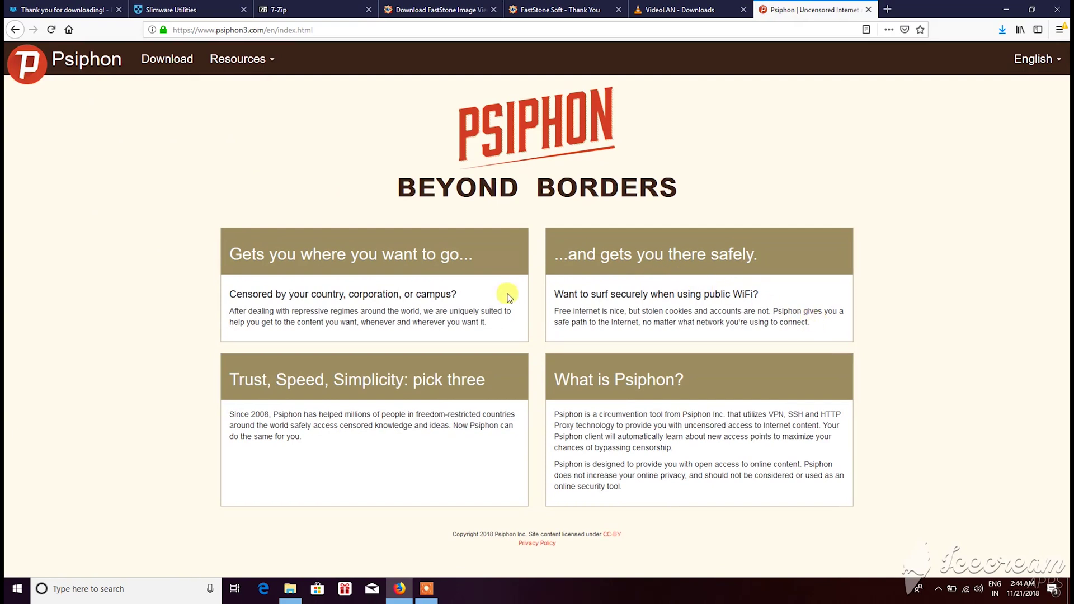
click(180, 65)
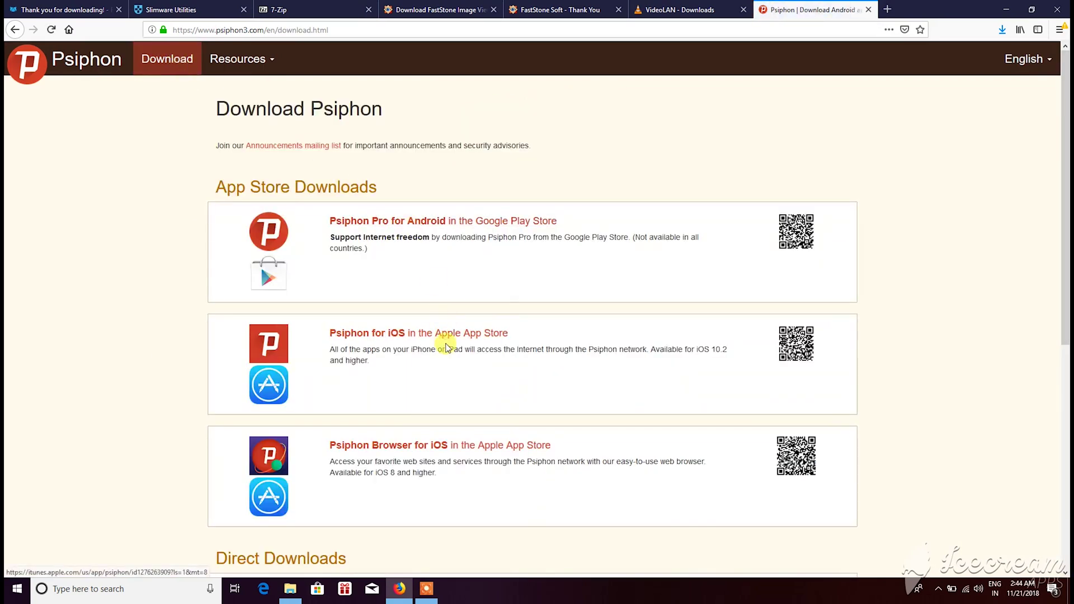
Step: Download psiphon3.exe for Windows, cancelling the accidental Android package download
scroll(523, 257, down, 3)
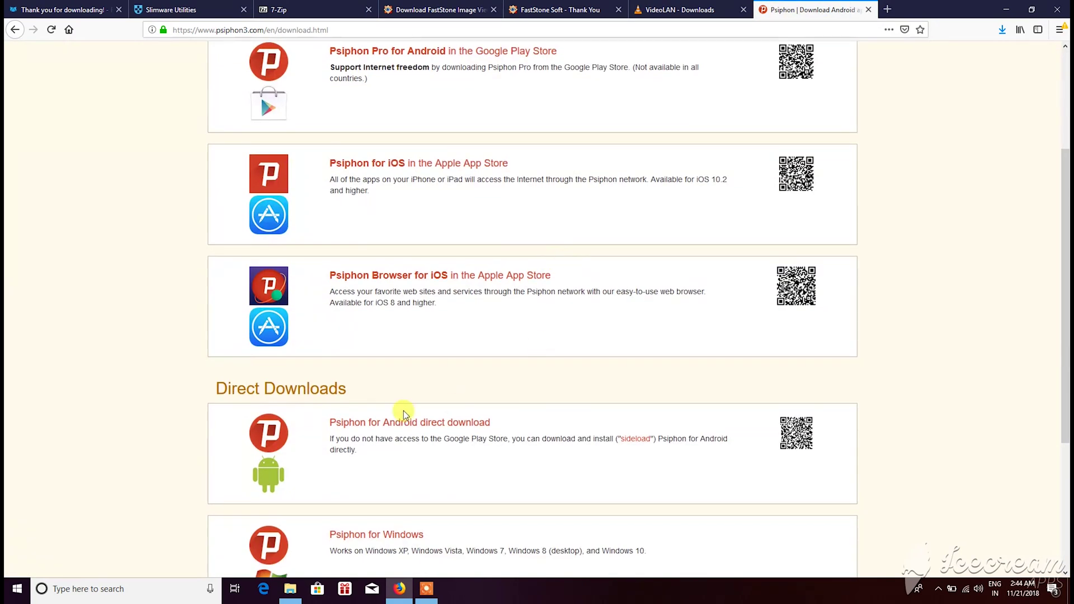
click(410, 423)
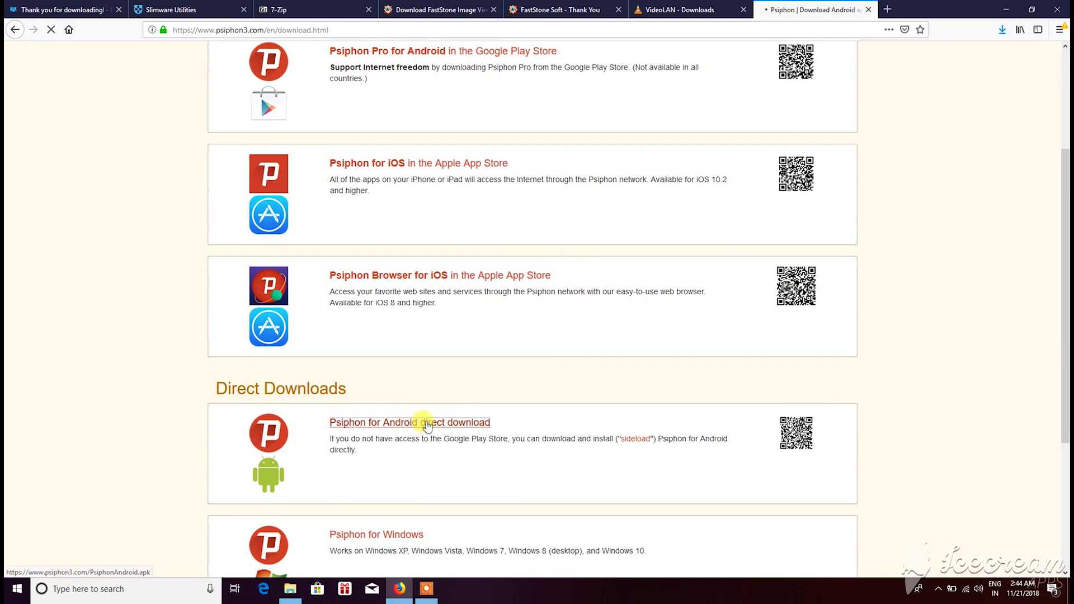
scroll(426, 426, down, 4)
click(638, 396)
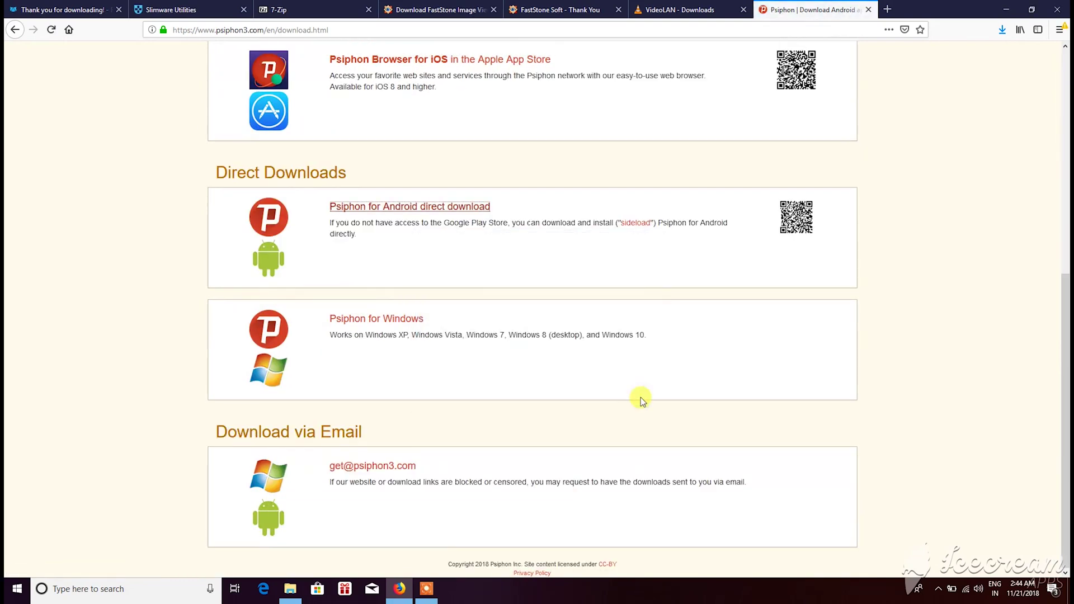
click(401, 321)
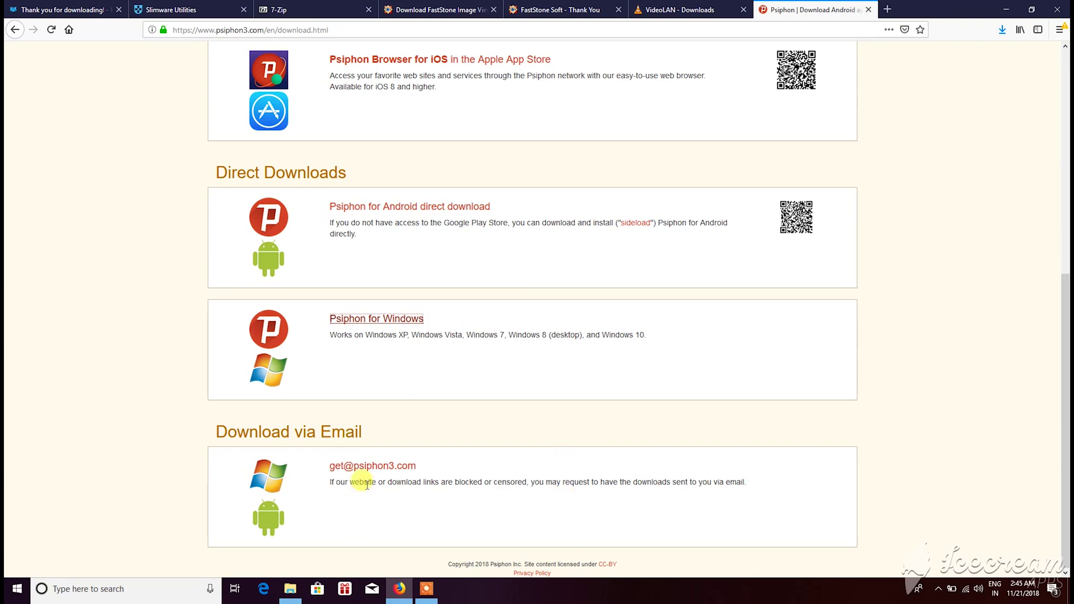
Step: Confirm the download in the downloads list, then run Psiphon and start connecting
click(1001, 29)
click(743, 268)
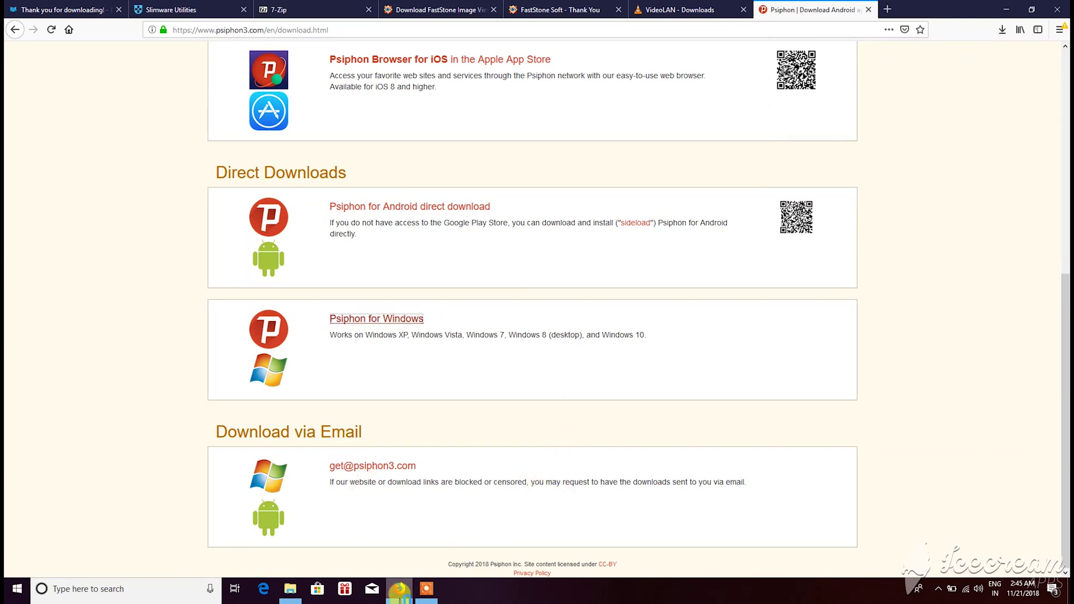
click(399, 588)
click(372, 364)
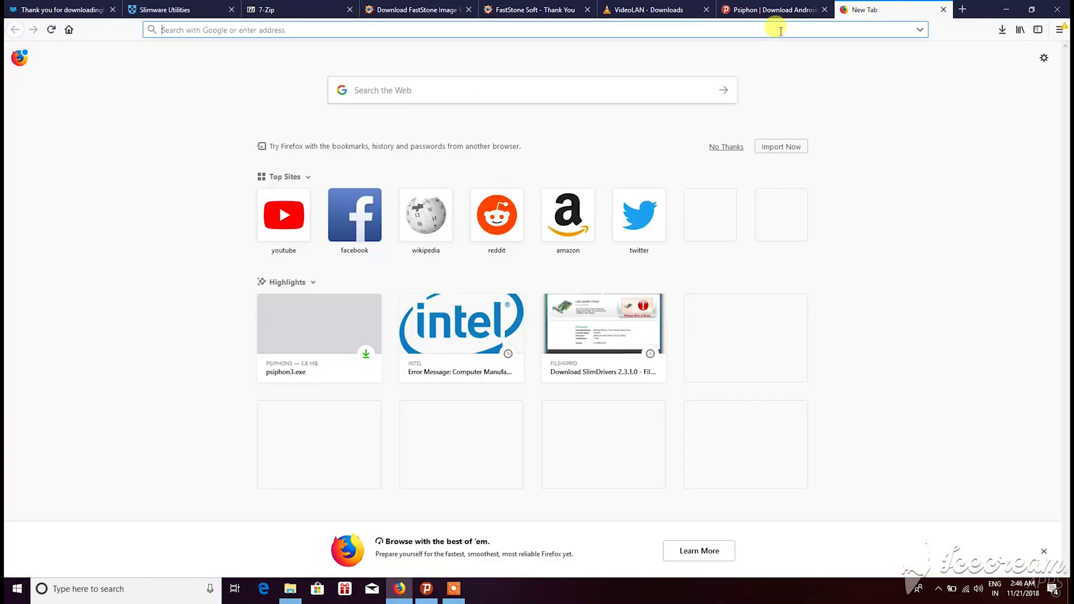
Step: Load tamilrockers.lu through the Psiphon tunnel, then disconnect Psiphon
text(tamilrox)
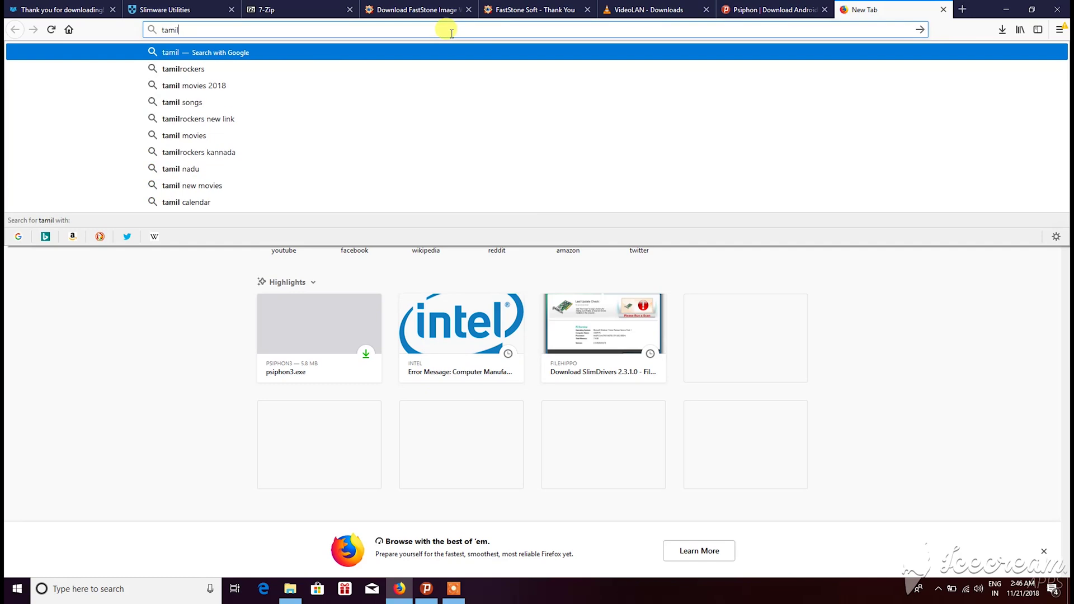
key(BackSpace)
key(BackSpace)
text(ockers.lu)
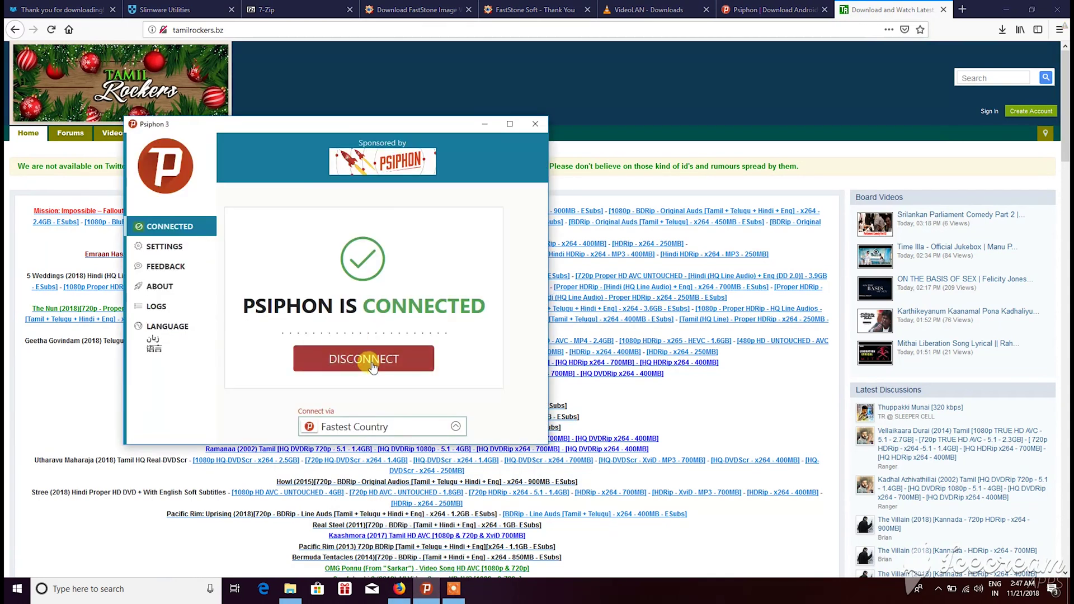
click(359, 358)
click(220, 28)
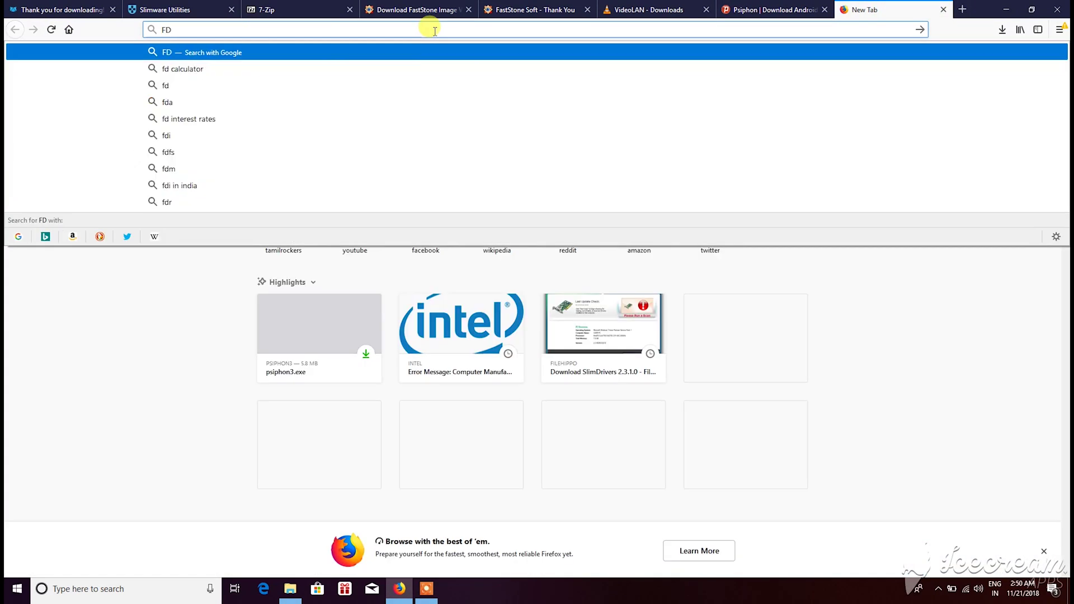
Step: Search for FDM and save the Free Download Manager installer
text(M)
key(Return)
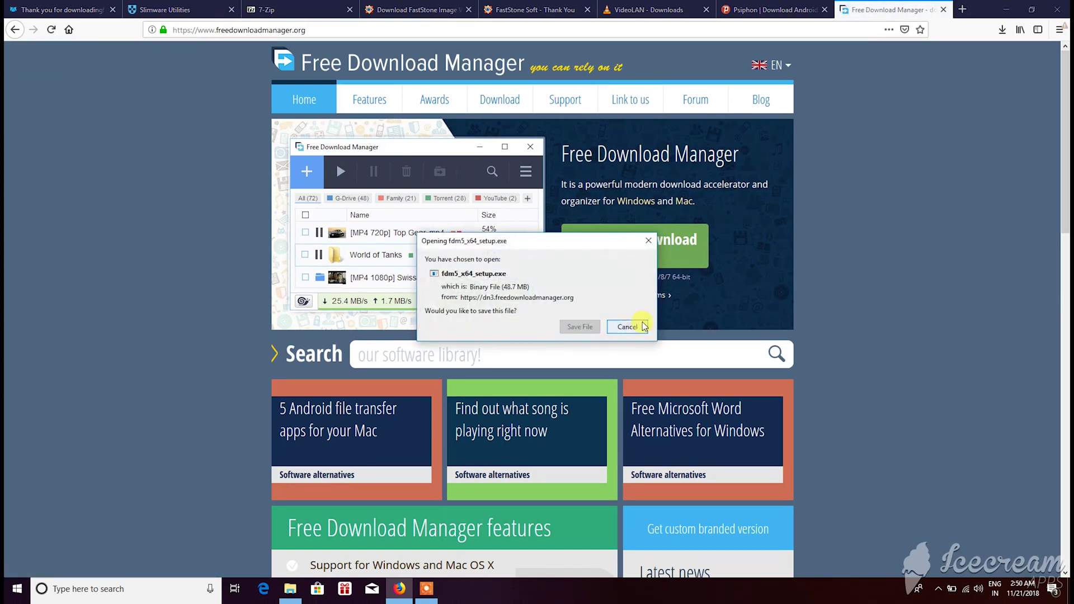
click(580, 327)
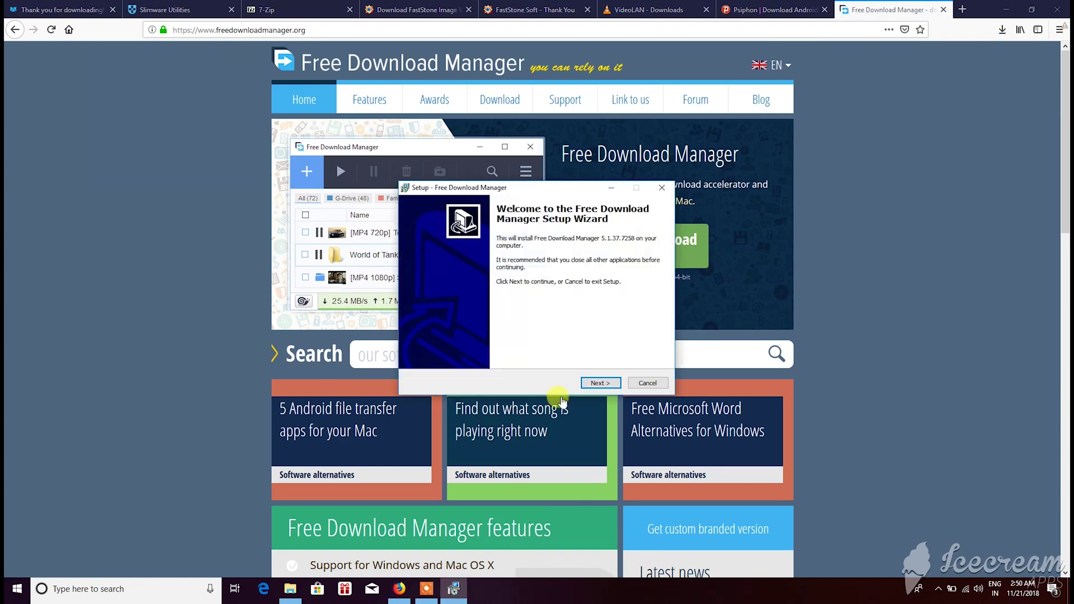
Step: Install Free Download Manager 5.1.37, minimise it, and close the after-install page tab
click(594, 383)
click(595, 383)
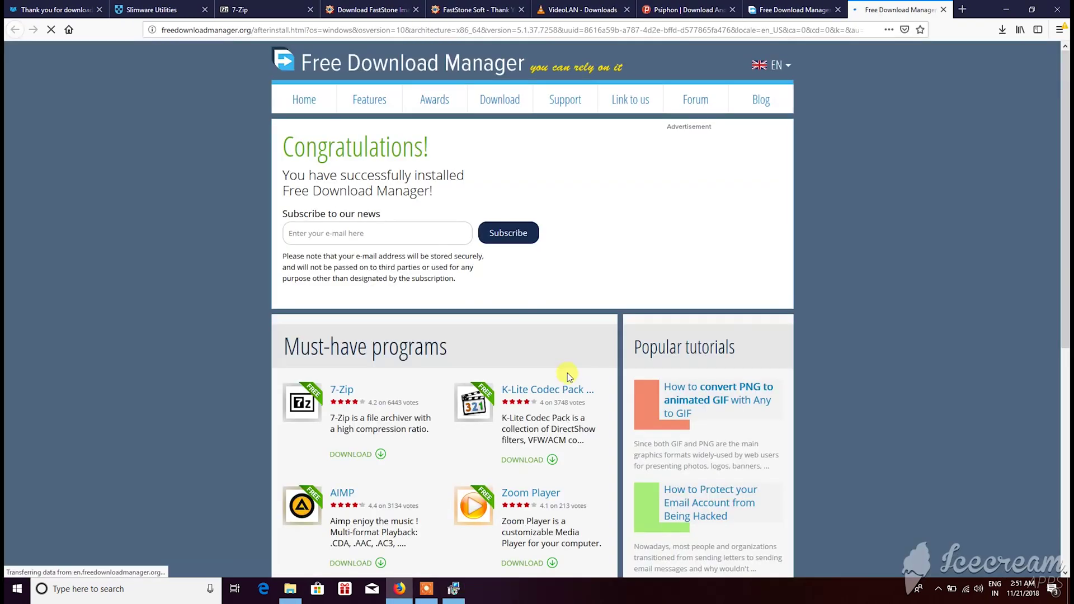
click(596, 383)
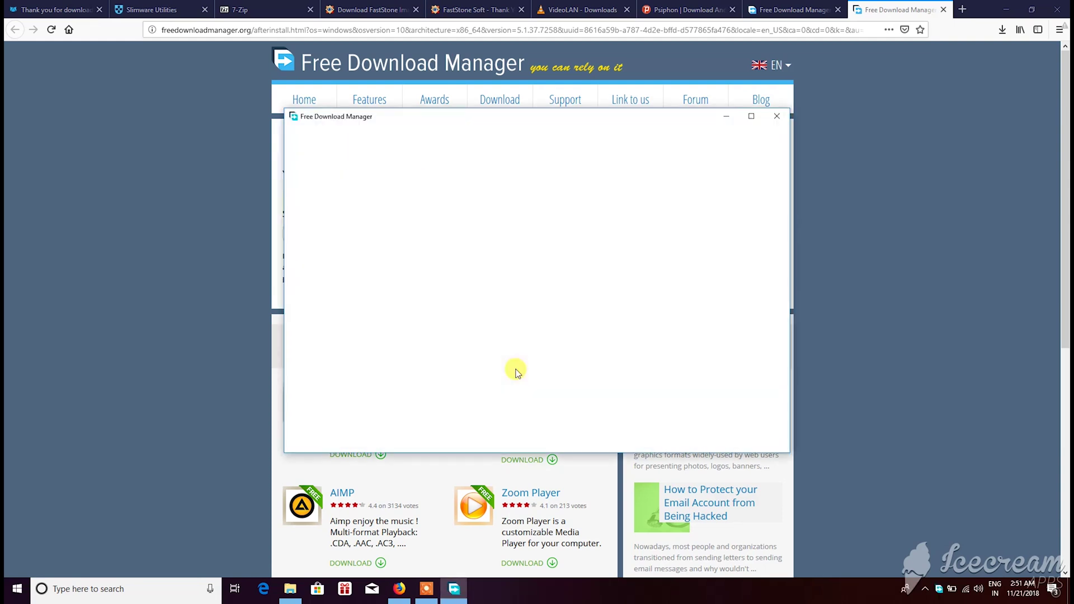
click(726, 117)
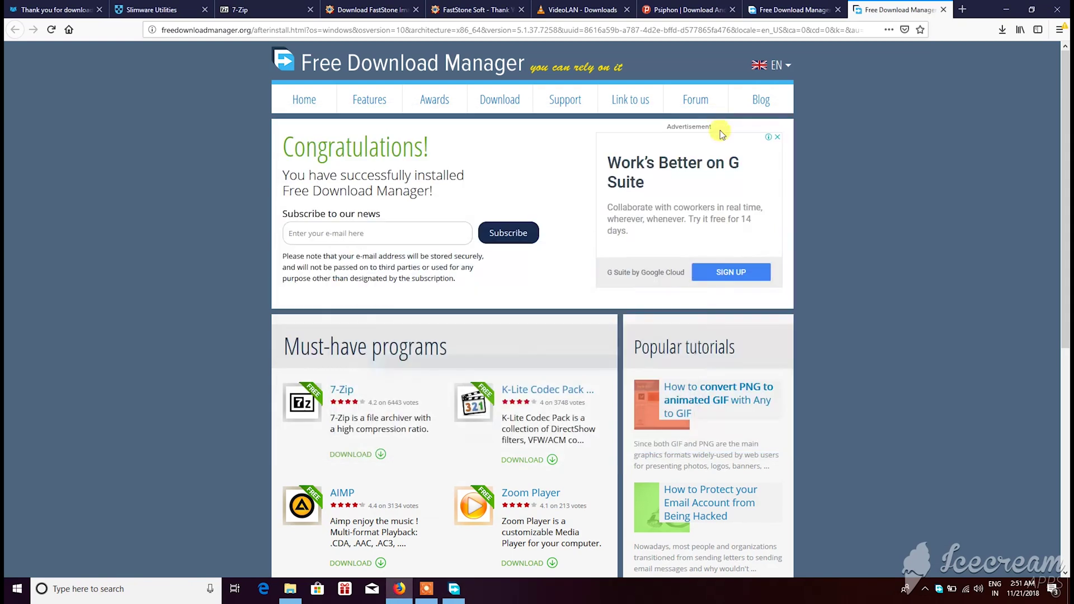
click(943, 10)
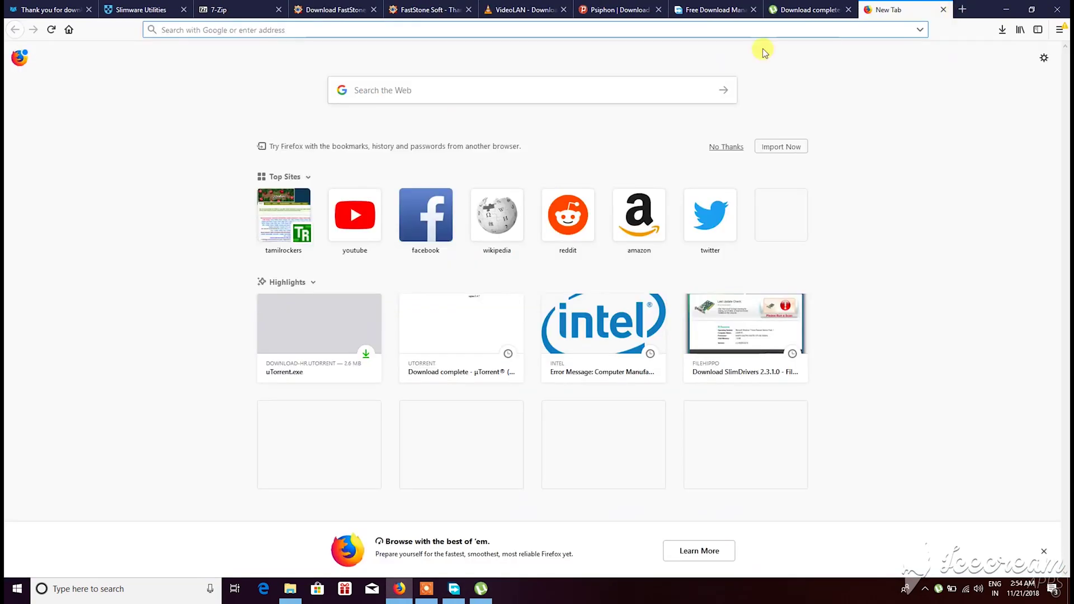
Step: Go to keepass.info and open its Downloads page listing KeePass 2.40 and 1.36
text(keyb)
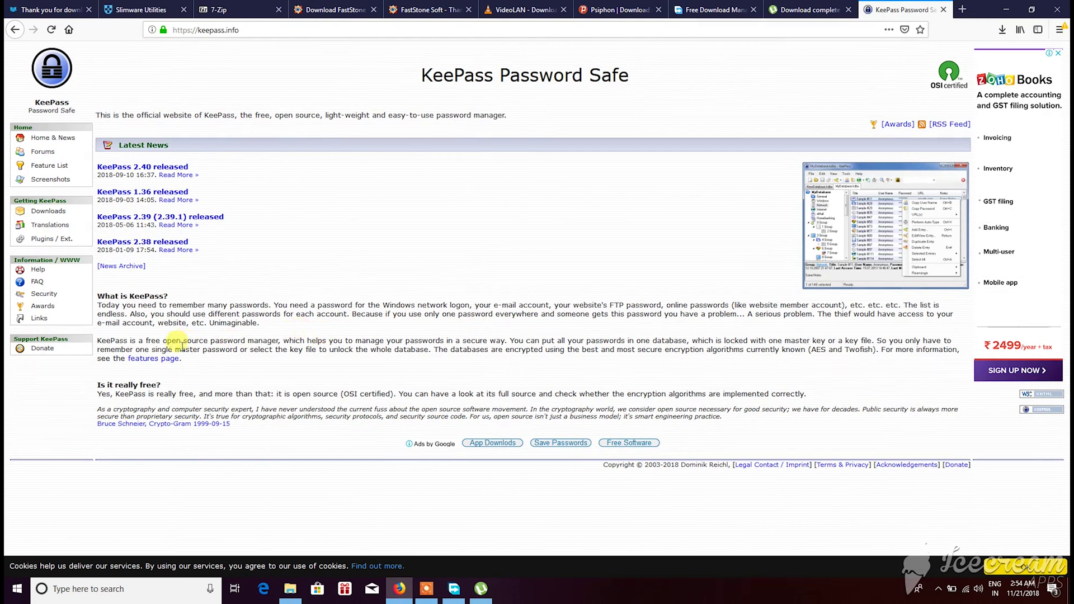
click(68, 215)
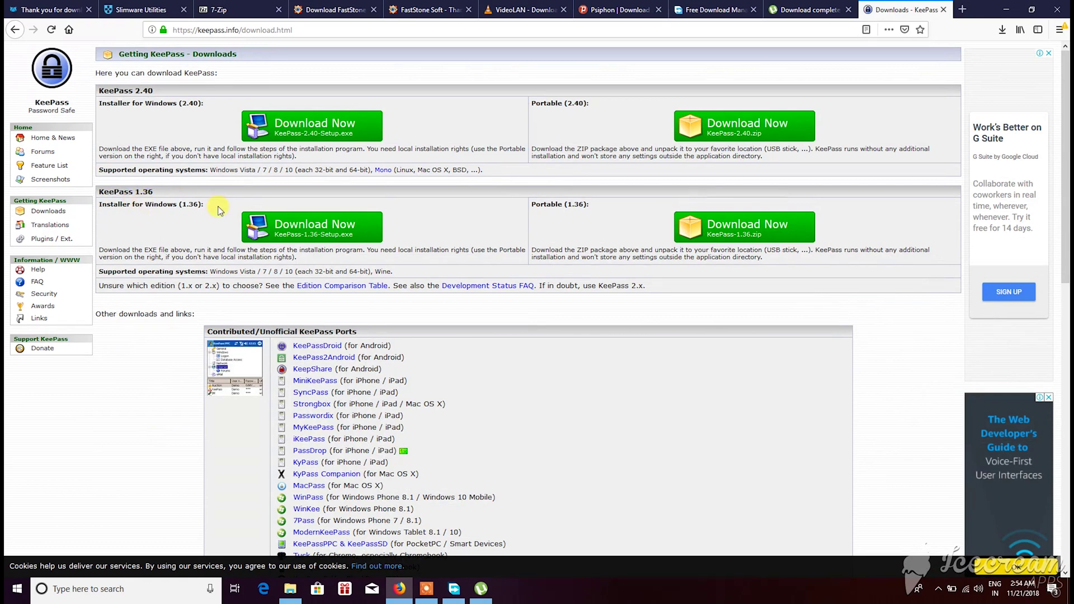
Step: Minimise Firefox with the Show Desktop corner to reveal the desktop shortcuts
click(1069, 594)
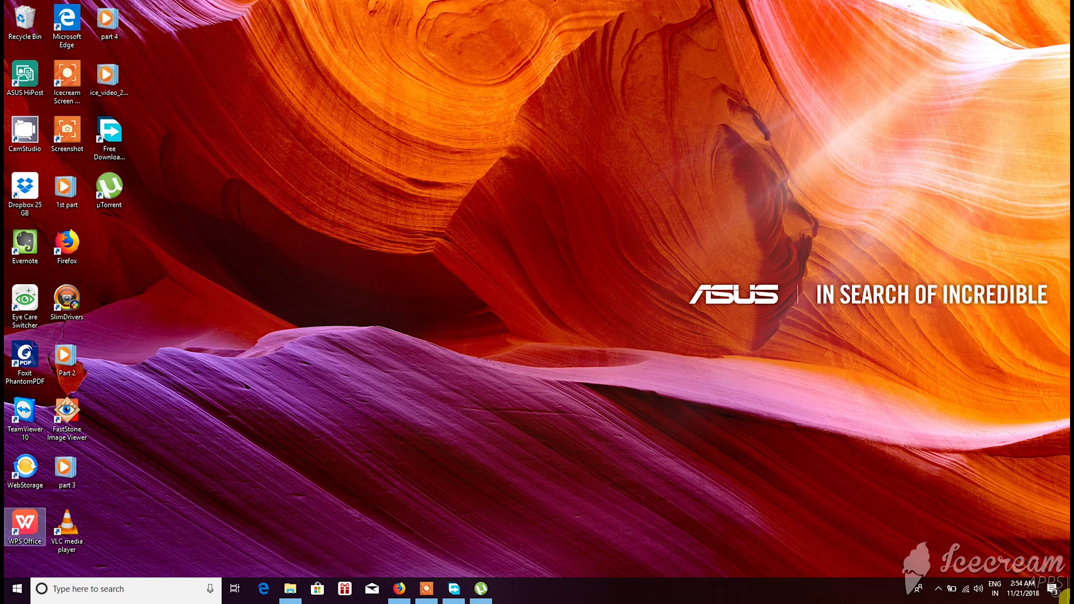